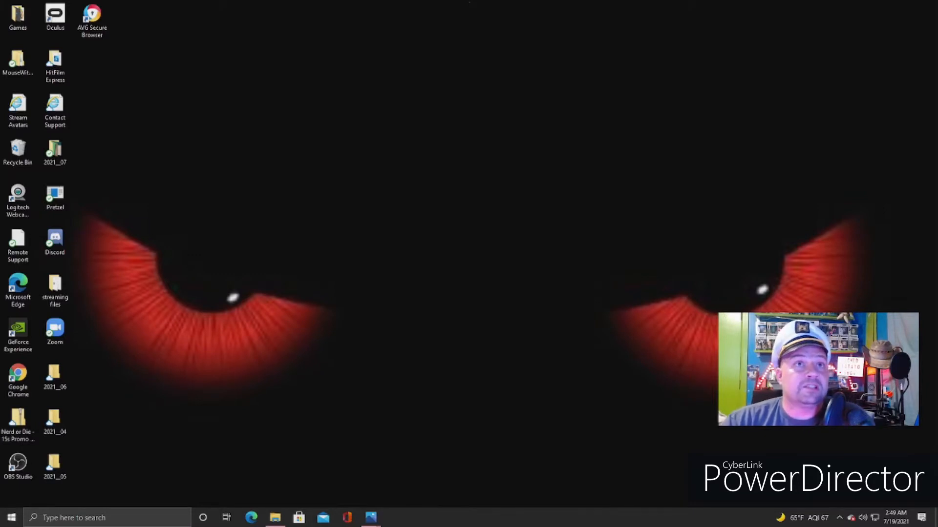
# Open Microsoft Edge in a maximized window and load the Google home page
pyautogui.click(252, 519)
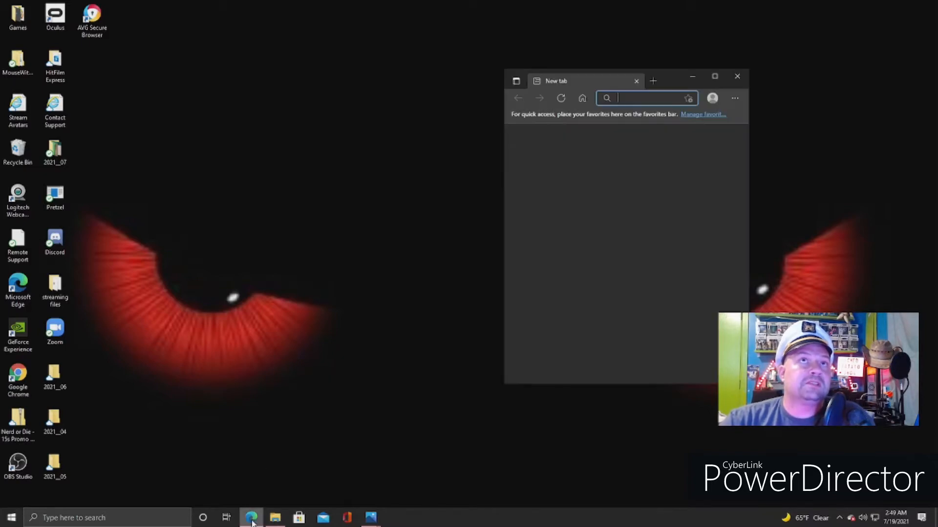
pyautogui.click(714, 78)
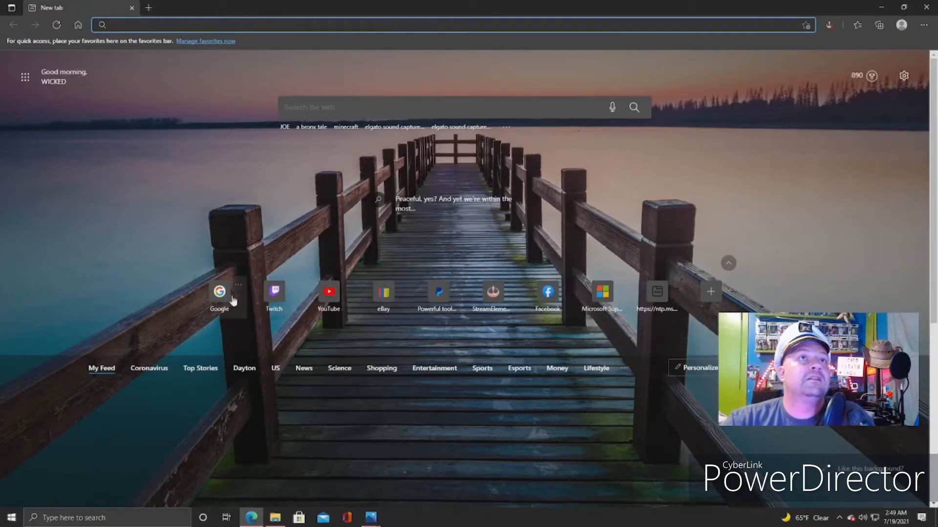
pyautogui.click(218, 295)
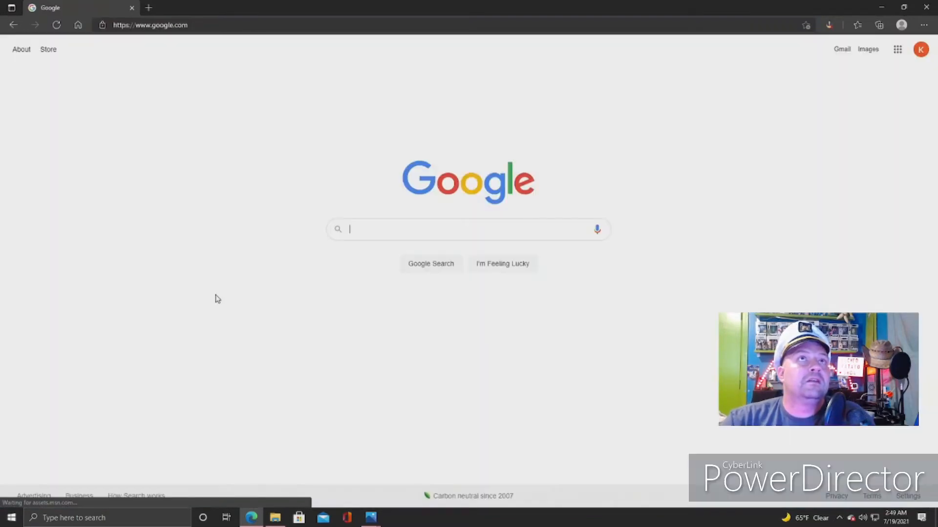
pyautogui.click(486, 227)
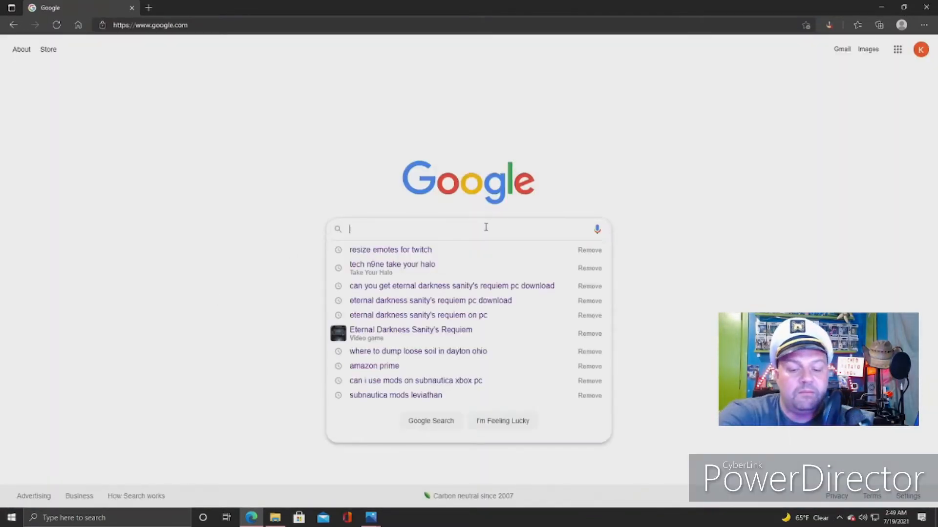
pyautogui.write('t')
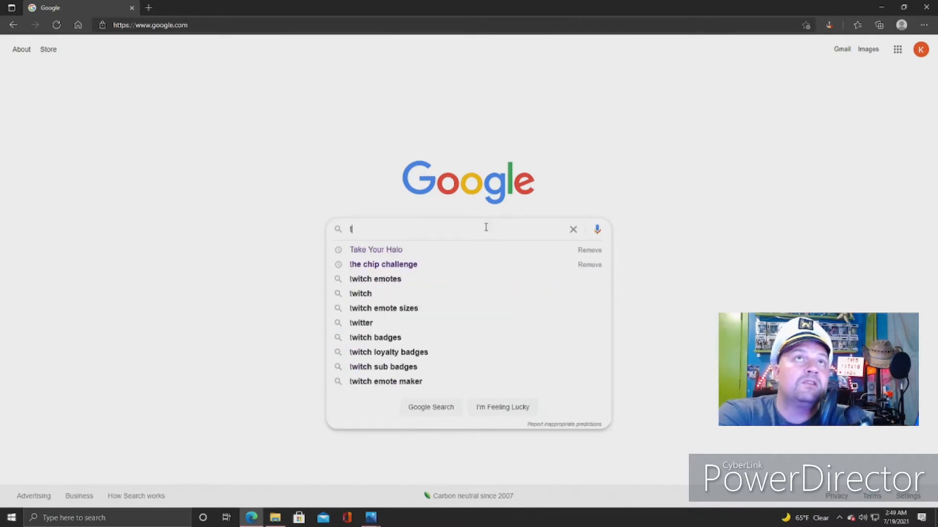
pyautogui.write('witch emote ')
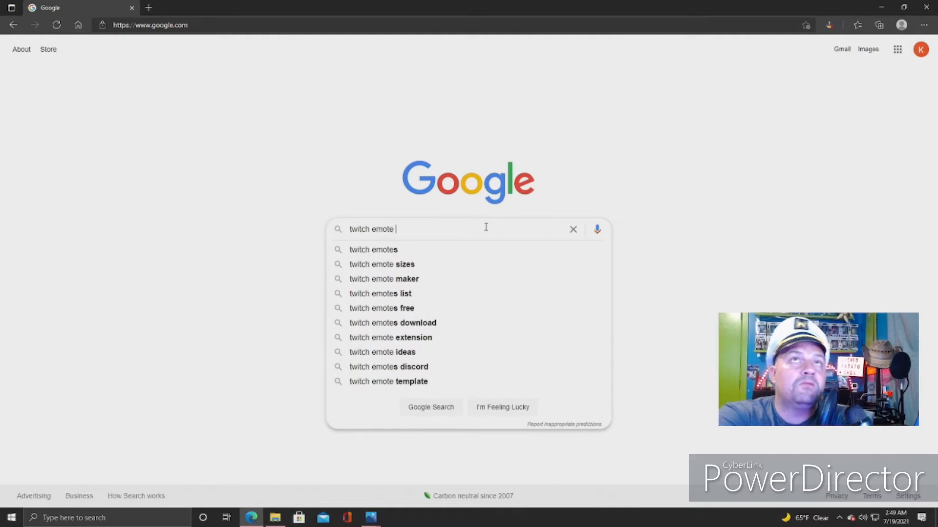
pyautogui.write('res')
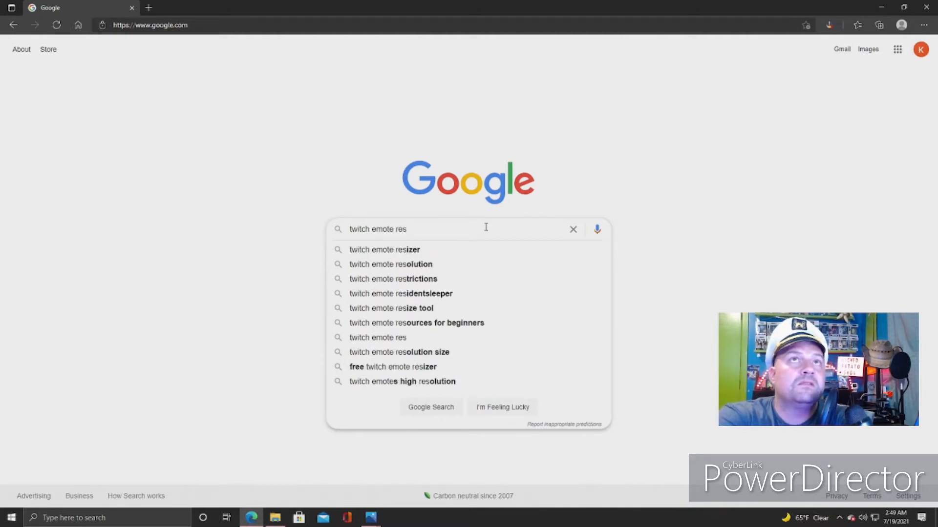
pyautogui.click(442, 251)
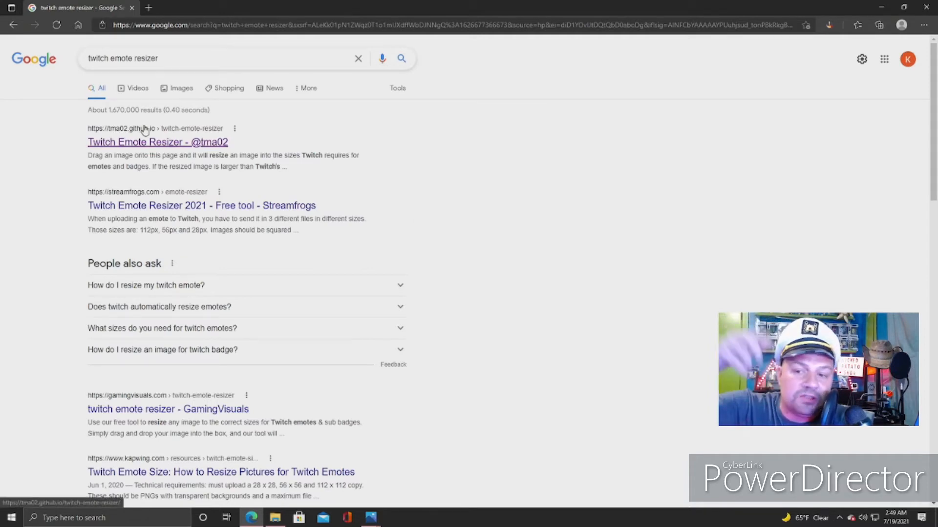
pyautogui.click(171, 143)
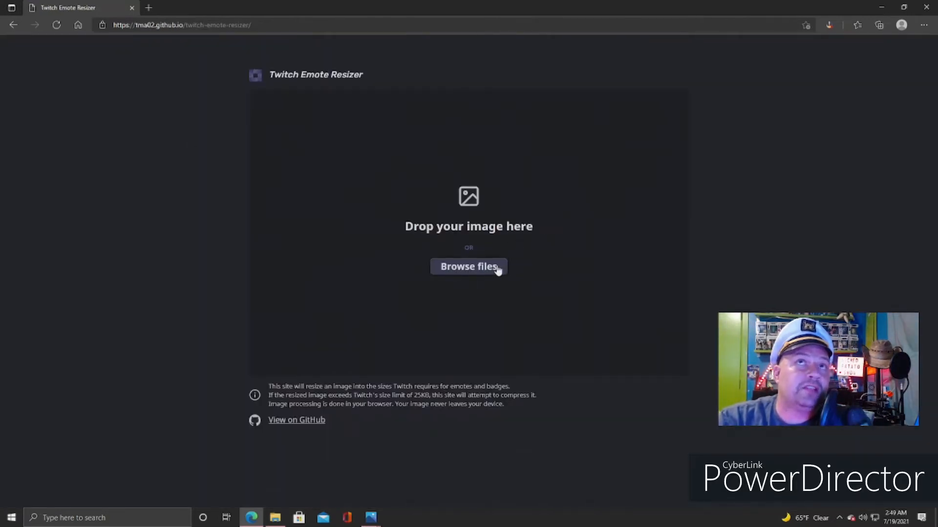
# Load an image from the Pictures folder into the resizer and save all its emote and badge sizes as a zip
pyautogui.click(478, 266)
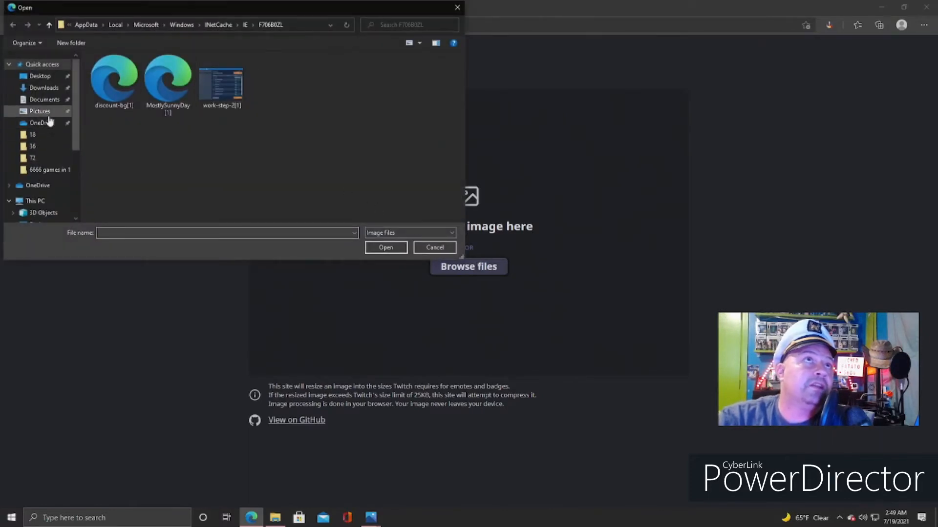
pyautogui.click(47, 112)
pyautogui.doubleClick(145, 133)
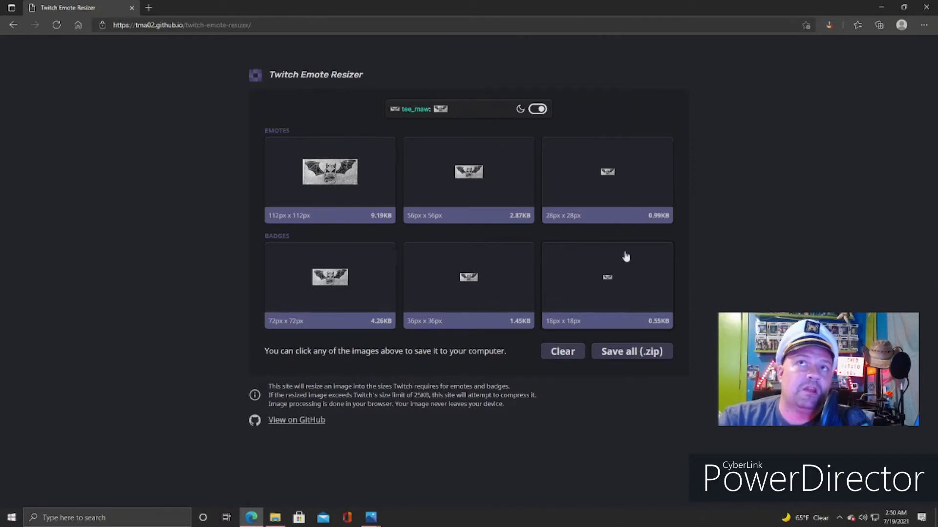
pyautogui.click(631, 352)
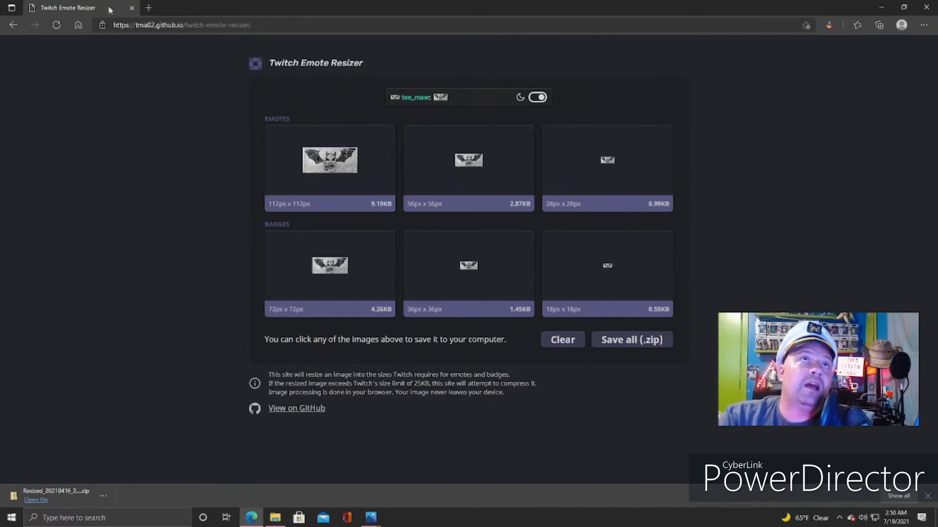
pyautogui.click(268, 24)
pyautogui.write('www.g')
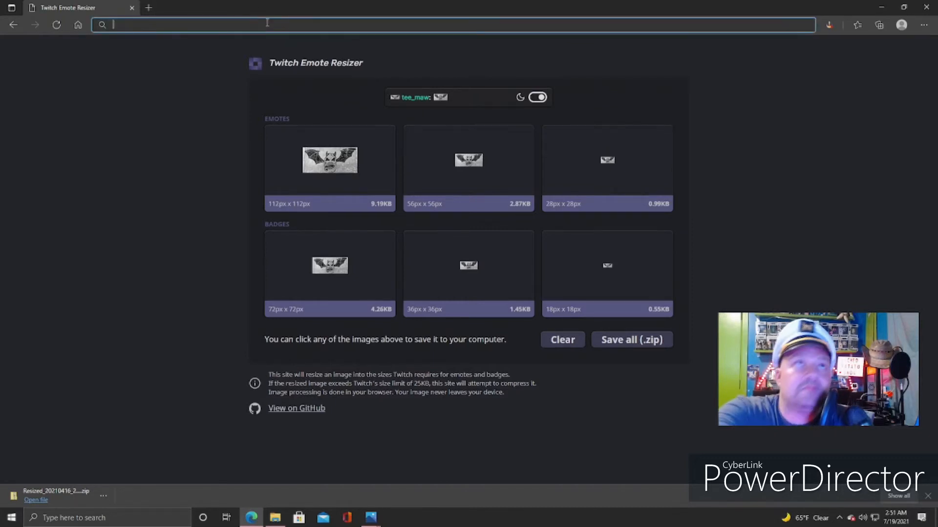
pyautogui.write('oogle.com')
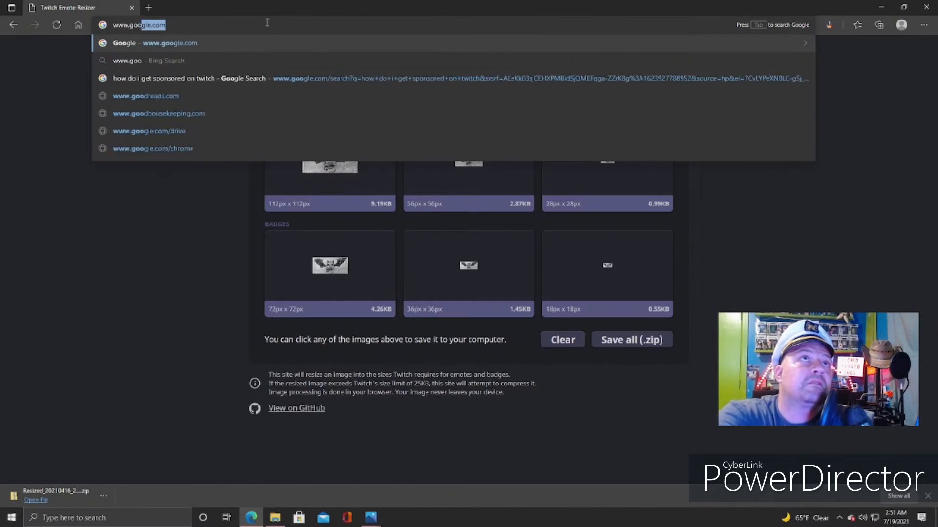
pyautogui.press('Return')
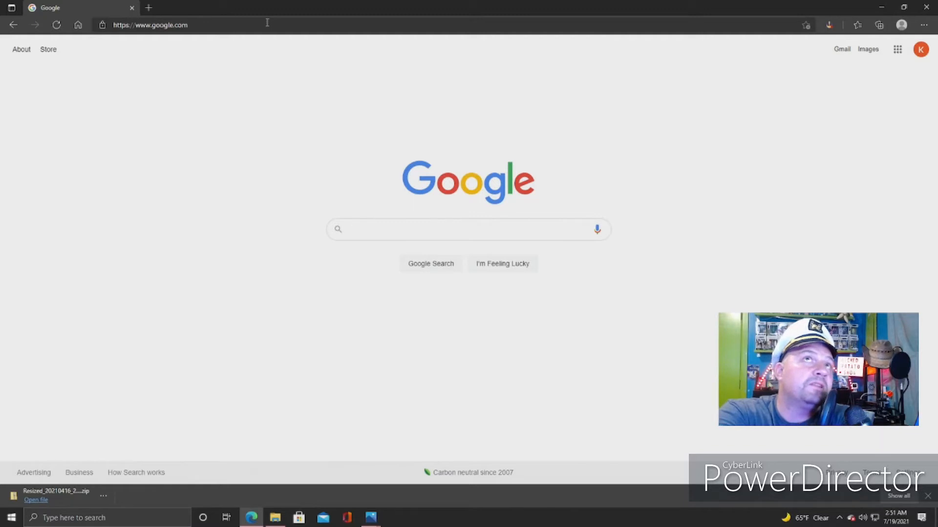
pyautogui.write('gimp')
pyautogui.press('Return')
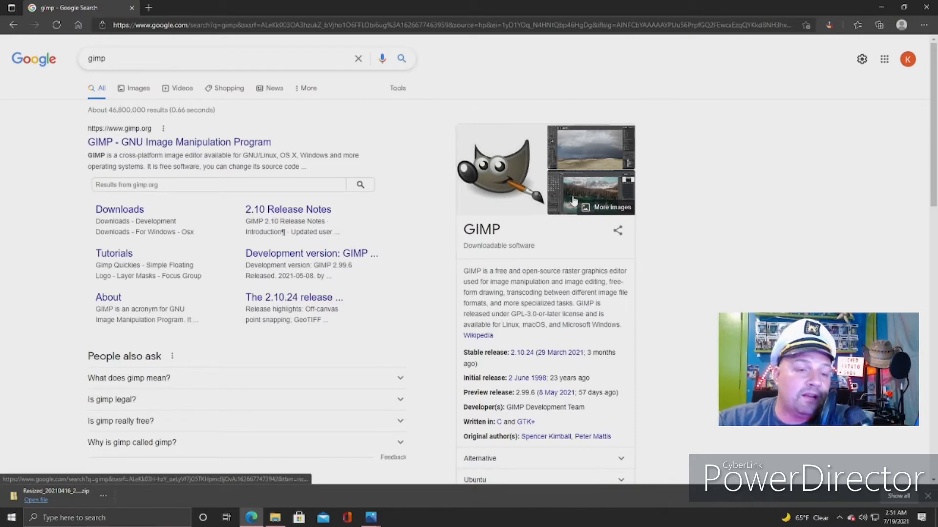
pyautogui.click(194, 145)
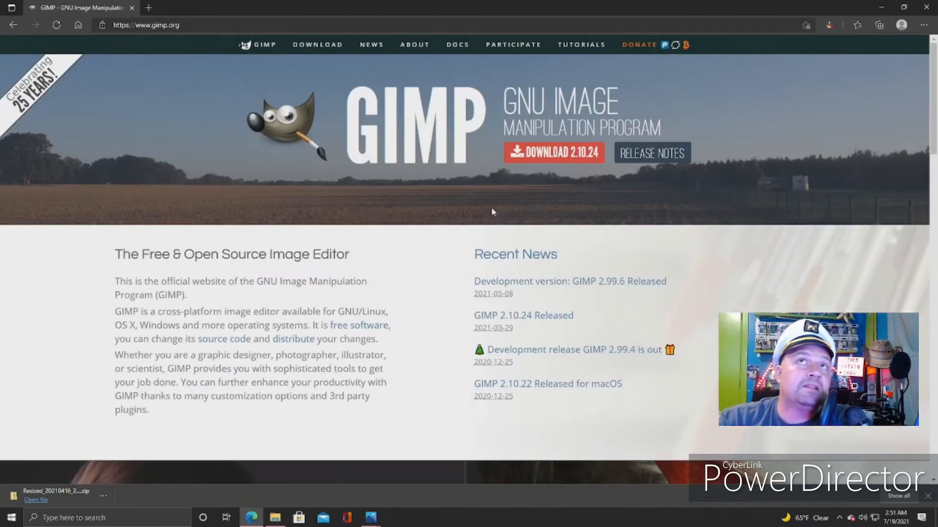
# Open the GIMP 2.10.24 downloads page and download the Windows installer directly rather than via BitTorrent
pyautogui.click(550, 155)
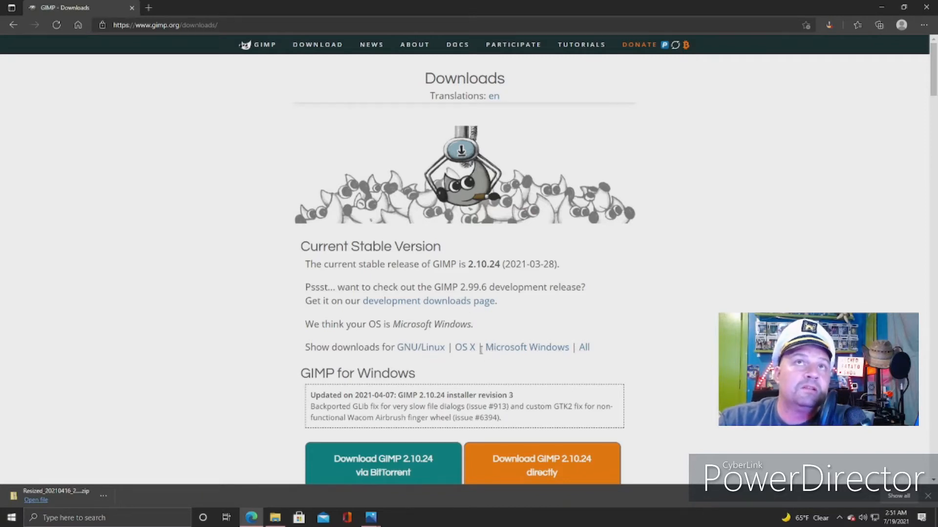
pyautogui.scroll(-3, 664, 339)
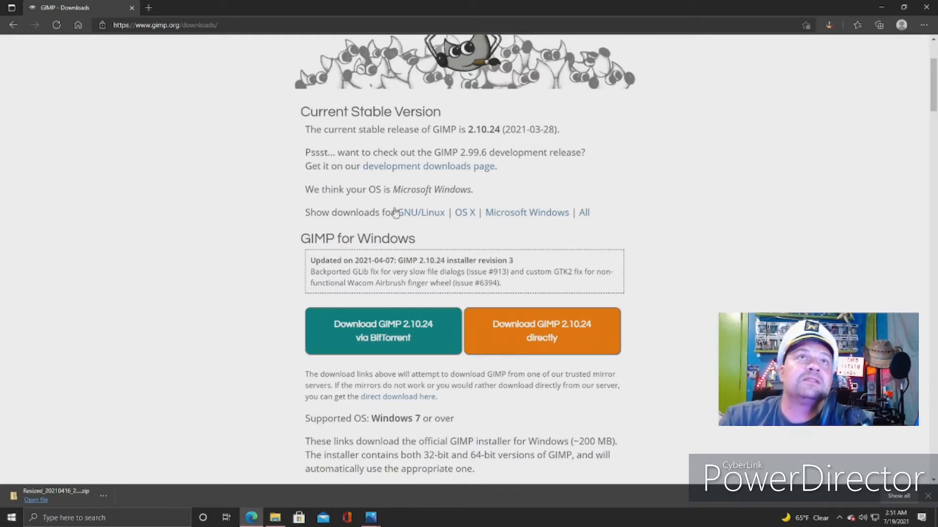
pyautogui.scroll(-4, 595, 253)
pyautogui.scroll(3, 611, 282)
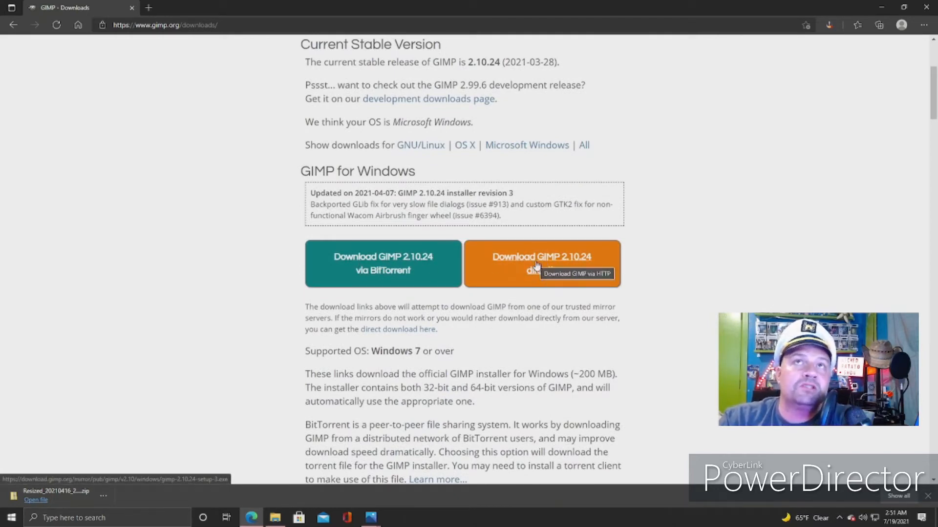
pyautogui.scroll(-8, 656, 276)
pyautogui.scroll(8, 655, 273)
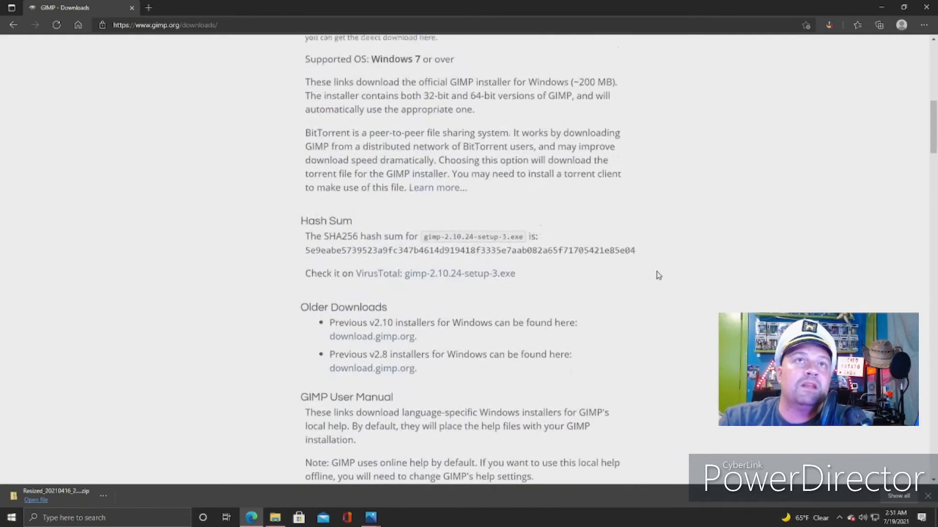
pyautogui.click(563, 273)
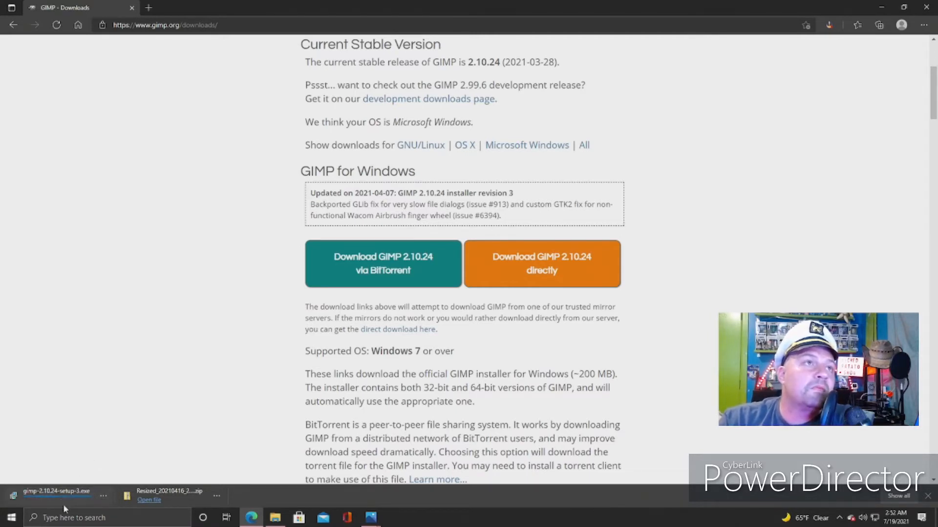
# Run gimp-2.10.24-setup-3.exe and install GIMP for all users with English as the setup language
pyautogui.click(74, 498)
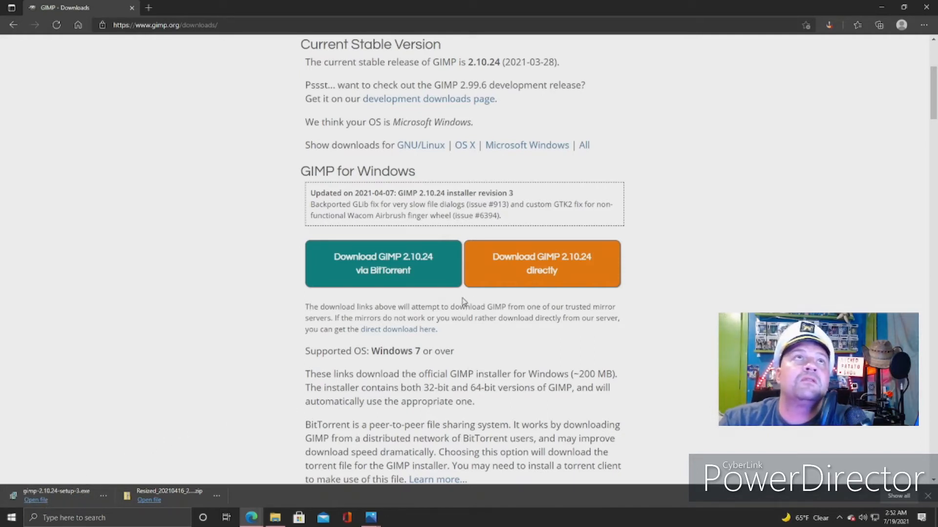
pyautogui.click(881, 7)
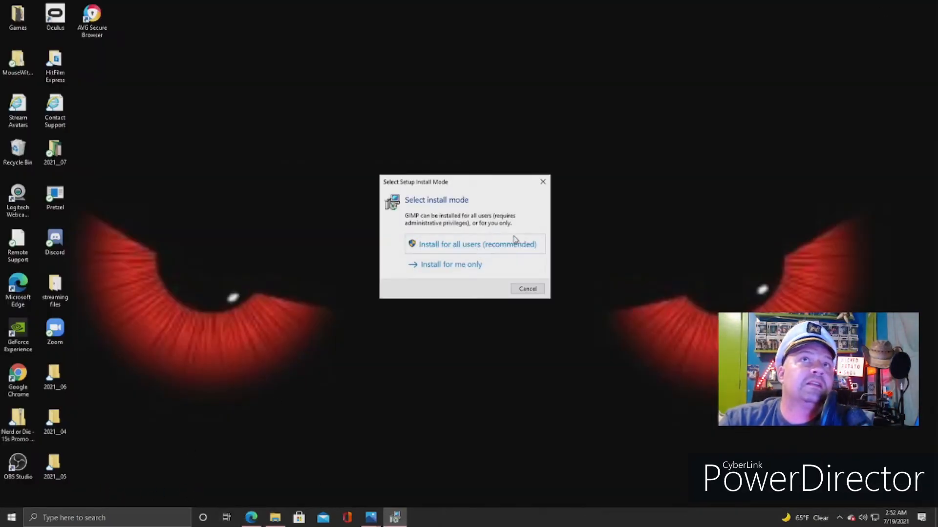
pyautogui.click(476, 250)
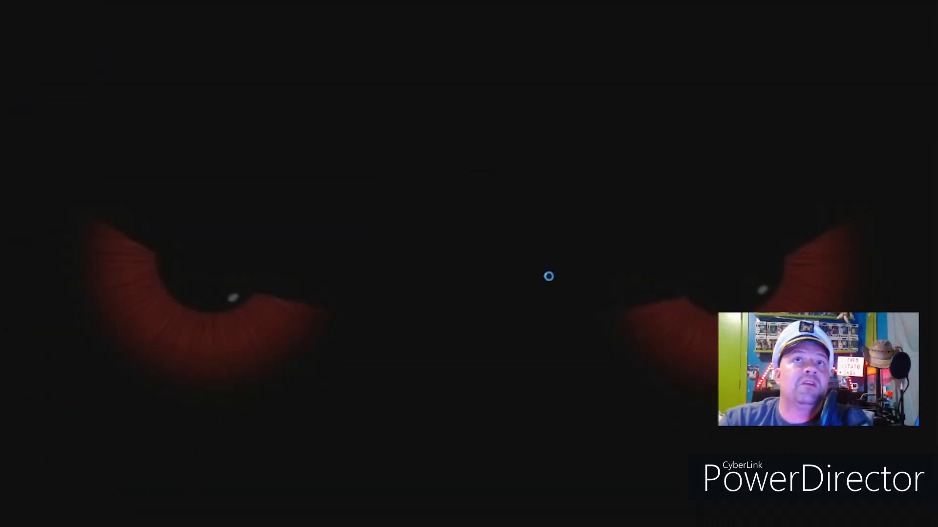
pyautogui.click(419, 326)
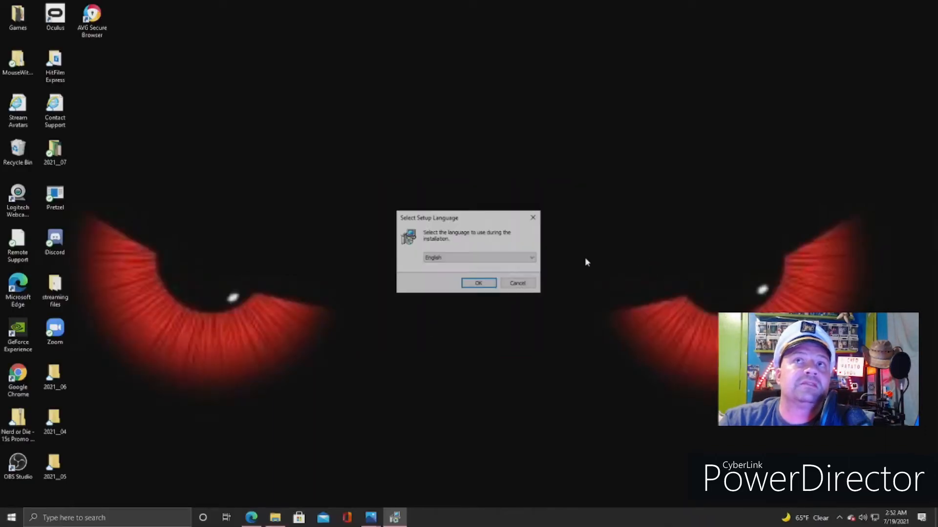
pyautogui.click(478, 283)
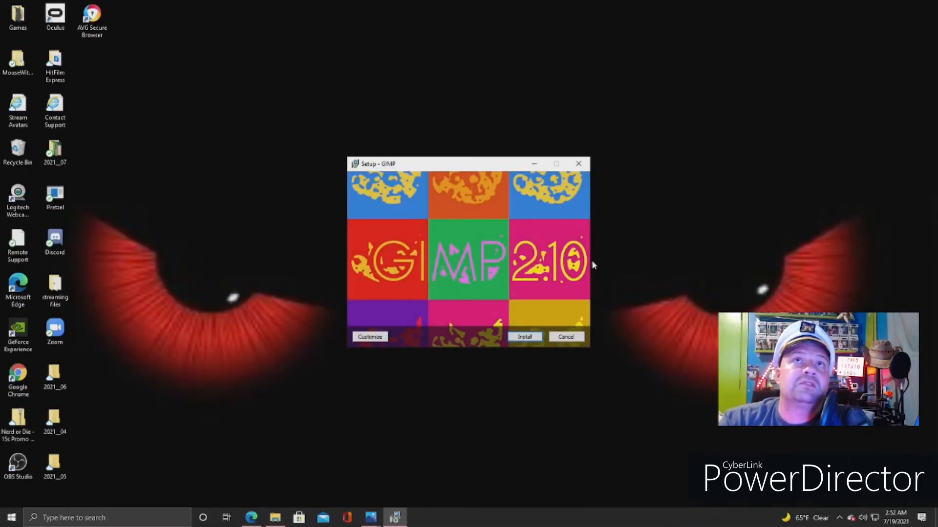
pyautogui.click(525, 337)
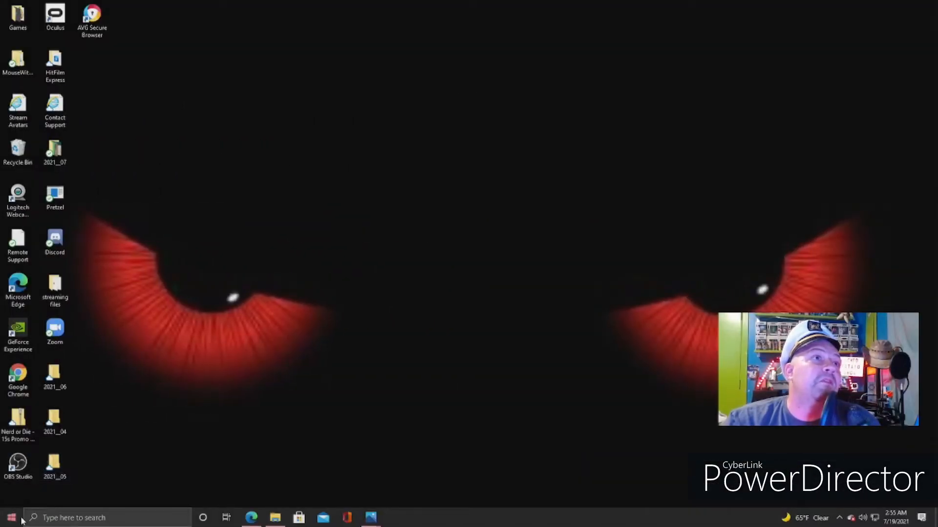
# Launch GIMP 2.10.24 in a maximized window and bring up the images open in Photos
pyautogui.click(20, 520)
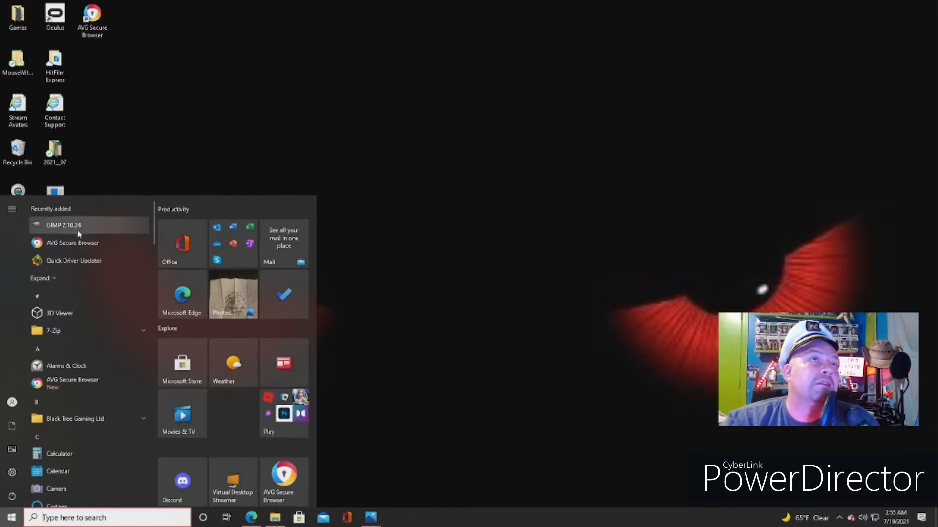
pyautogui.click(78, 228)
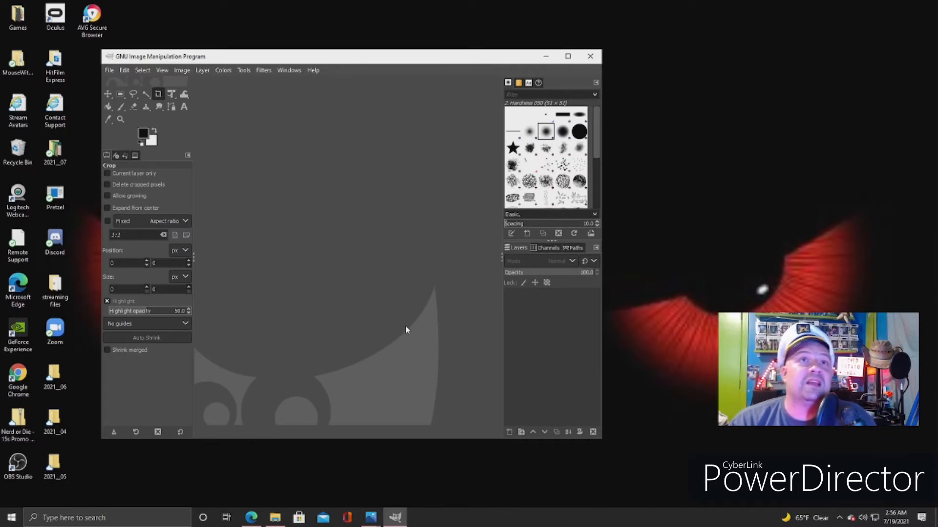
pyautogui.click(570, 57)
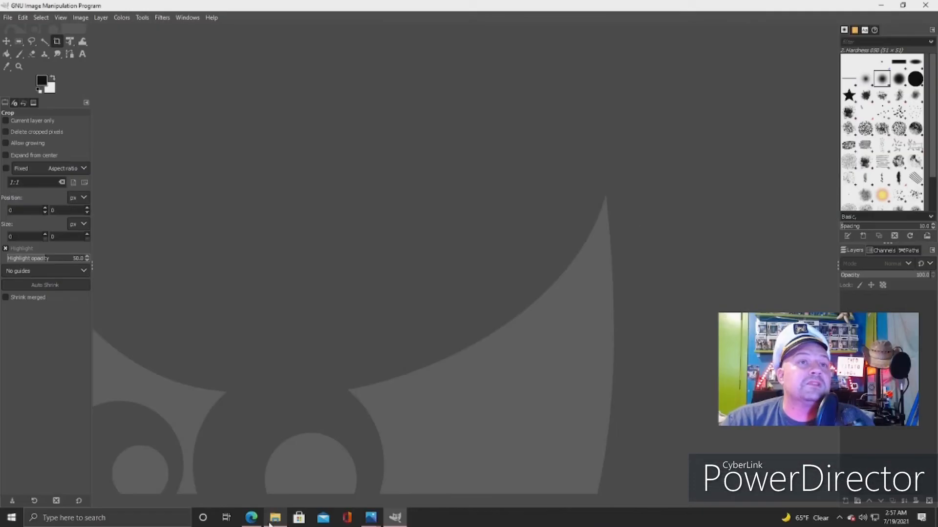
pyautogui.moveTo(253, 520)
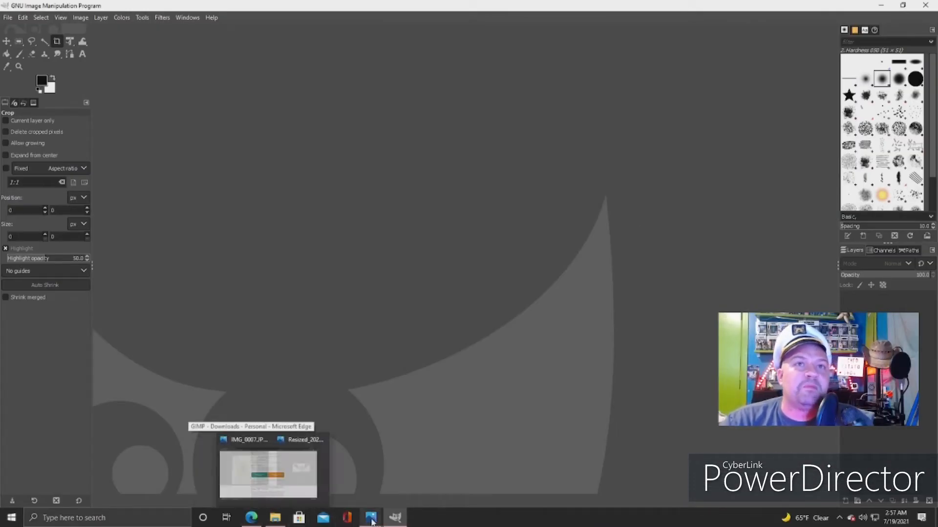
pyautogui.click(371, 520)
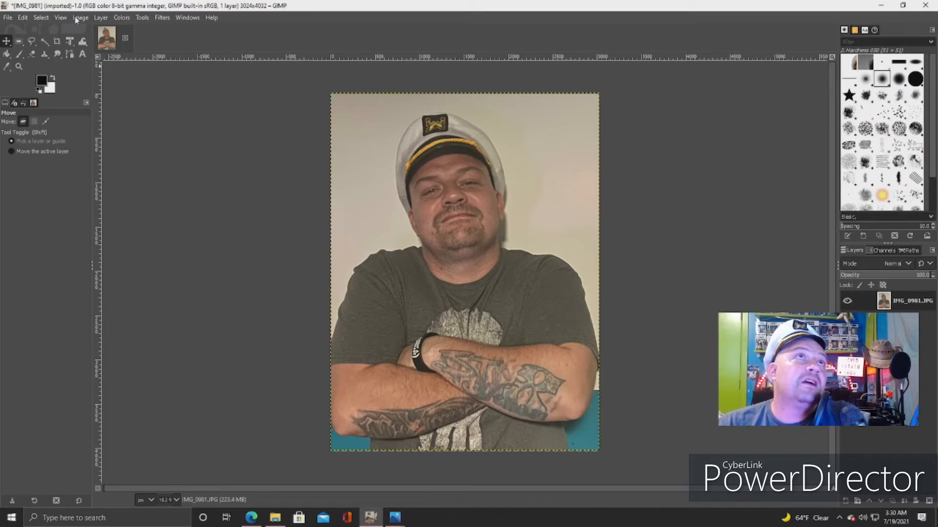
# Add an alpha channel to the IMG_0981.JPG photo layer
pyautogui.click(108, 18)
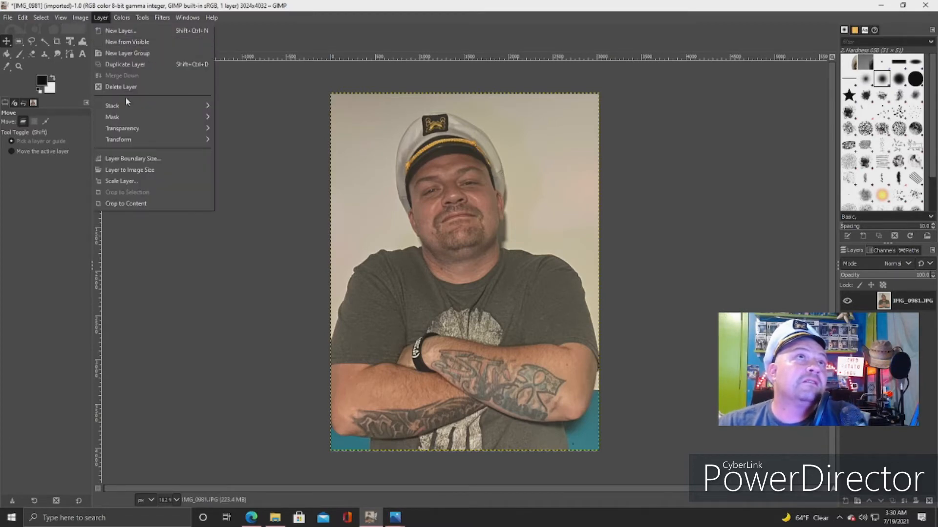
pyautogui.moveTo(132, 131)
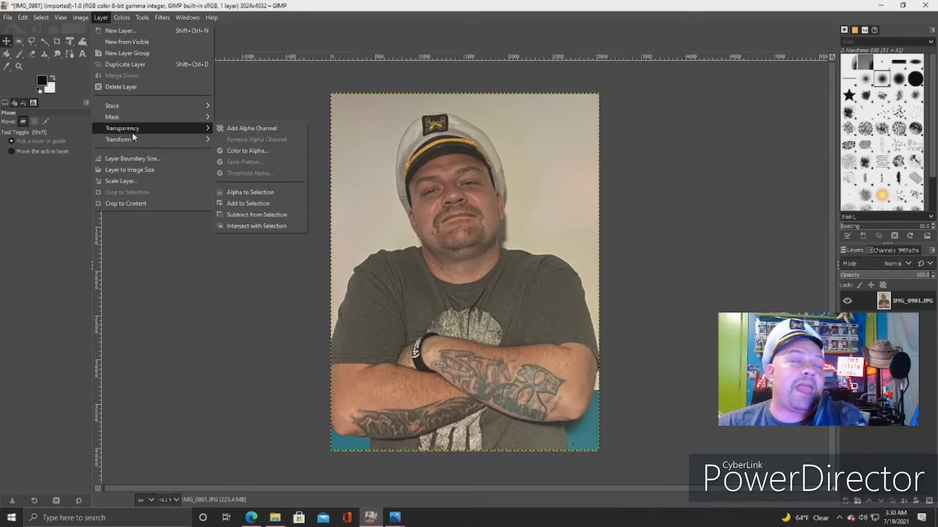
pyautogui.click(253, 129)
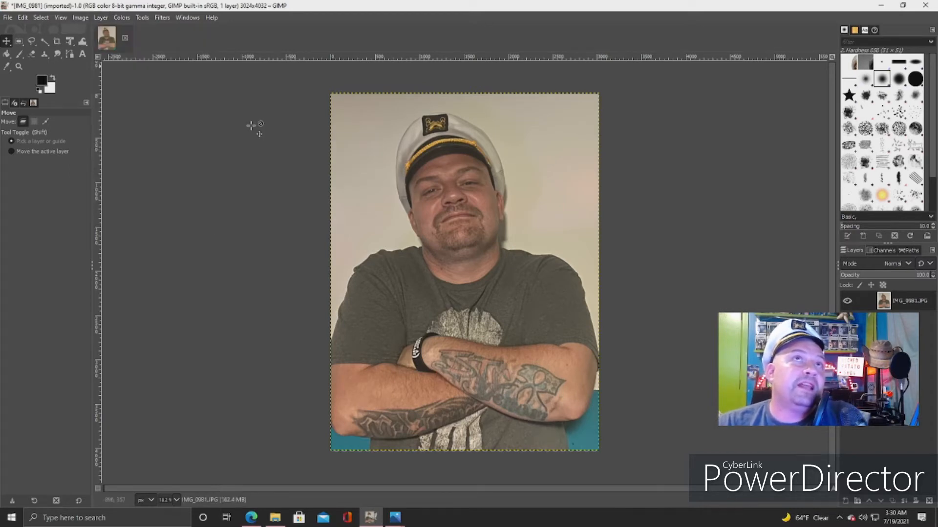
# Trace around the man's hat, head, shoulders and arms with Free Select and close the outline into a selection
pyautogui.click(32, 40)
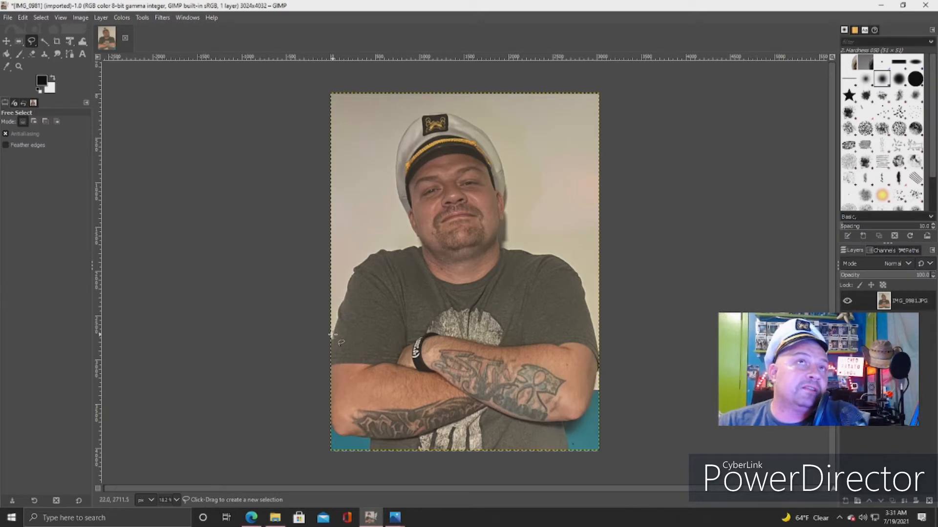
pyautogui.click(331, 335)
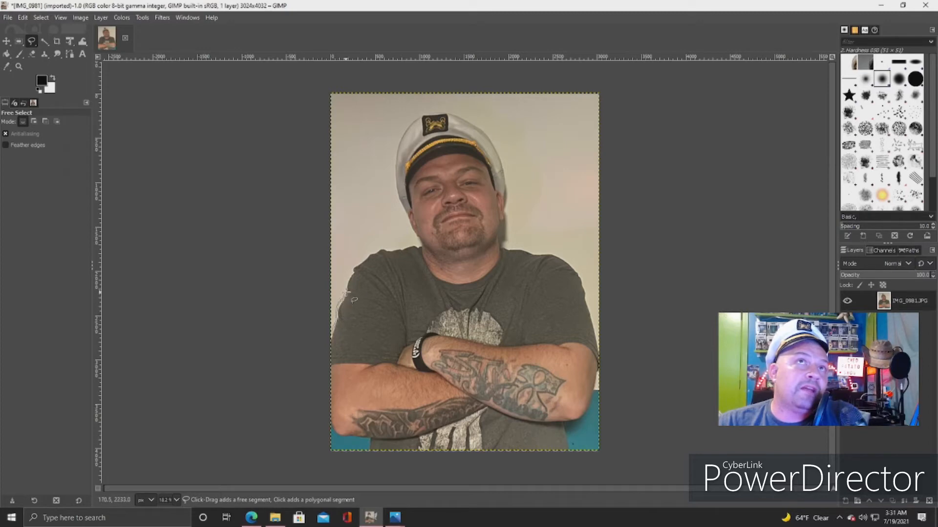
pyautogui.moveTo(348, 270)
pyautogui.mouseDown()
pyautogui.moveTo(368, 252)
pyautogui.moveTo(415, 242)
pyautogui.moveTo(394, 173)
pyautogui.moveTo(408, 115)
pyautogui.moveTo(449, 109)
pyautogui.moveTo(488, 131)
pyautogui.moveTo(508, 182)
pyautogui.moveTo(499, 240)
pyautogui.moveTo(563, 255)
pyautogui.moveTo(593, 295)
pyautogui.moveTo(603, 332)
pyautogui.moveTo(598, 416)
pyautogui.moveTo(563, 424)
pyautogui.moveTo(565, 454)
pyautogui.mouseUp()
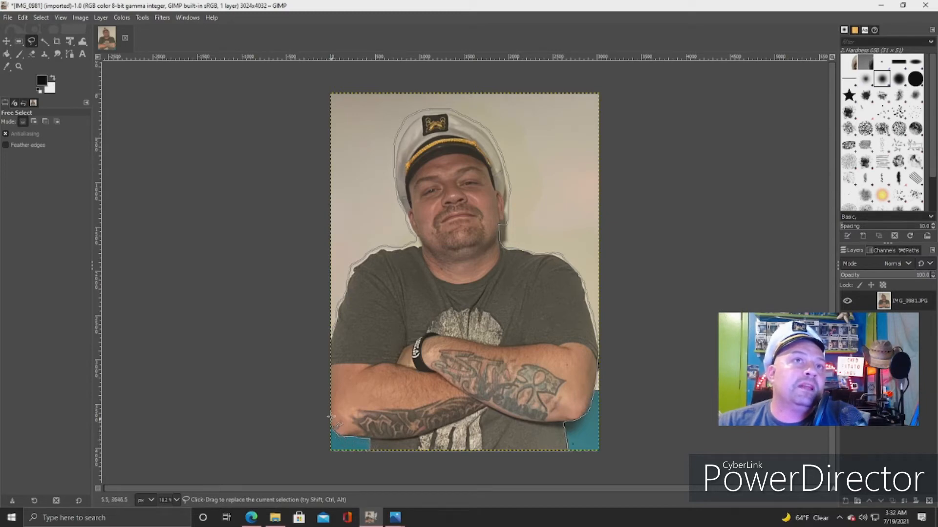
pyautogui.click(333, 335)
pyautogui.press('Return')
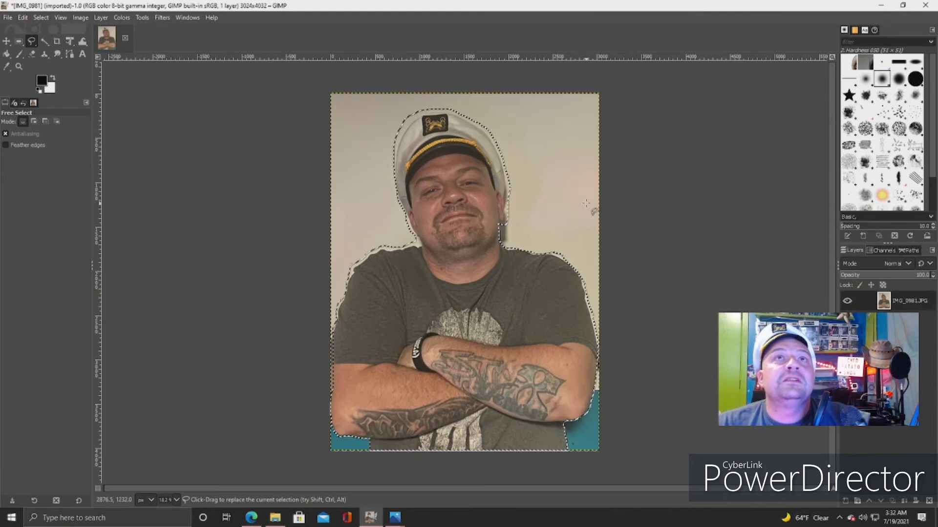
# Invert the selection and cut the background out of the photo so the area around the man is transparent
pyautogui.click(39, 18)
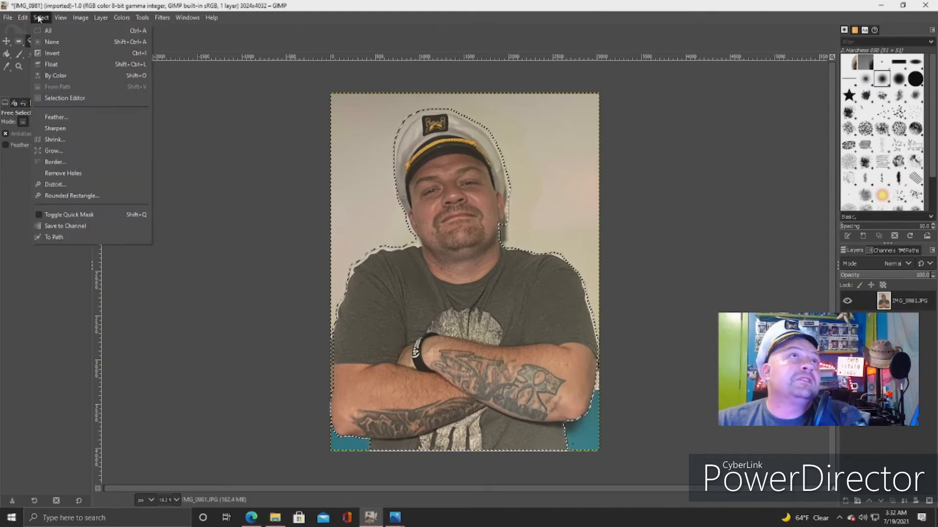
pyautogui.click(58, 53)
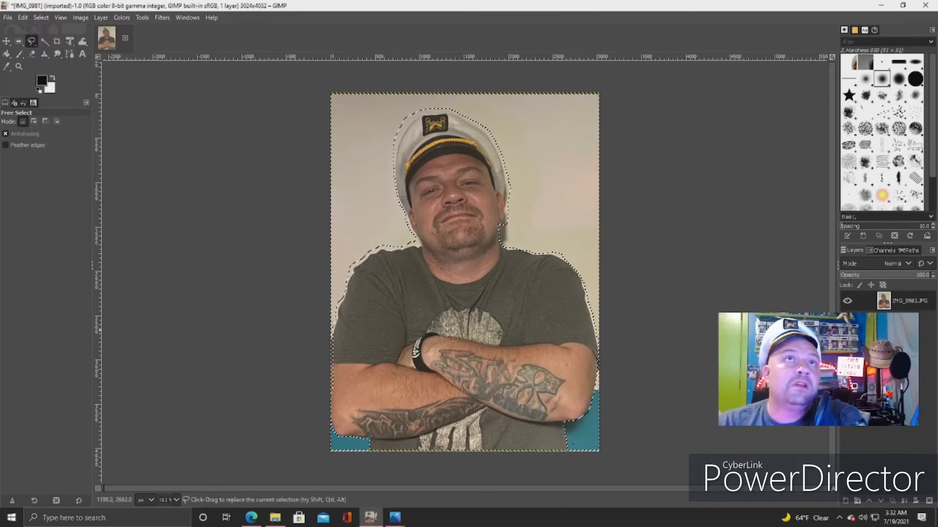
pyautogui.press('m')
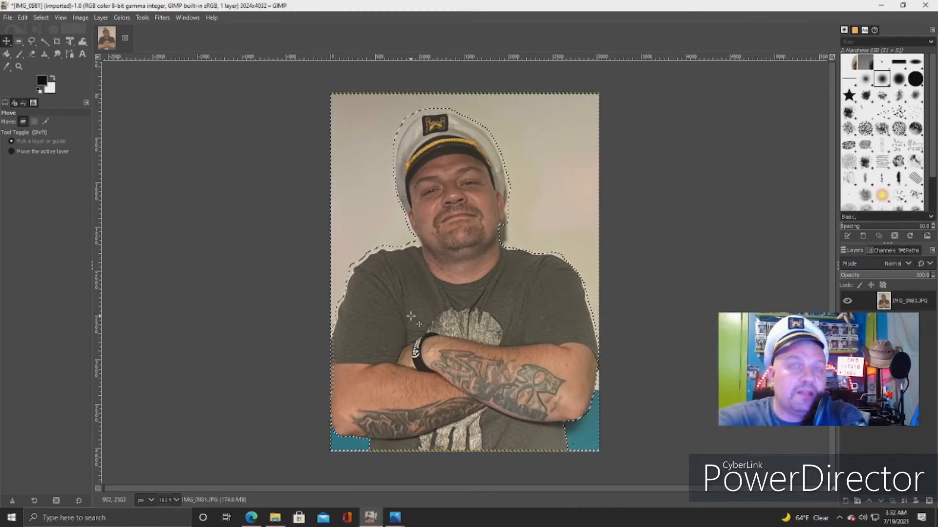
pyautogui.press('super')
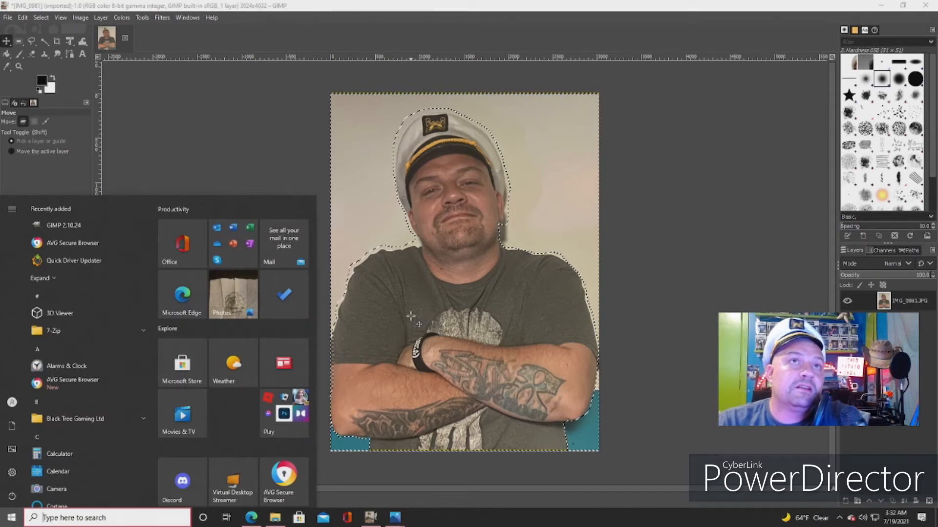
pyautogui.click(260, 109)
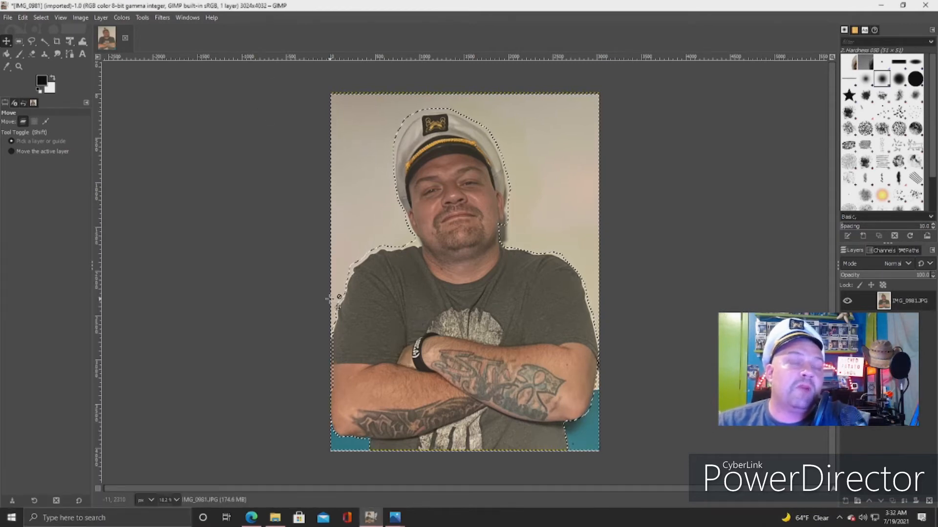
pyautogui.press('ctrl')
pyautogui.hotkey('ctrl', 'x')
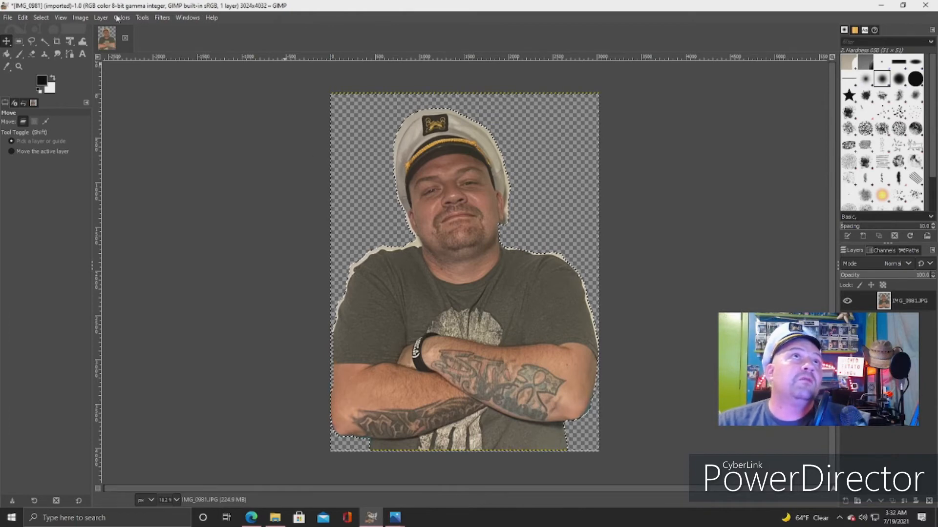
# Switch to File Explorer, leave the iPhone photo folder and open the Downloads folder under This PC
pyautogui.click(275, 517)
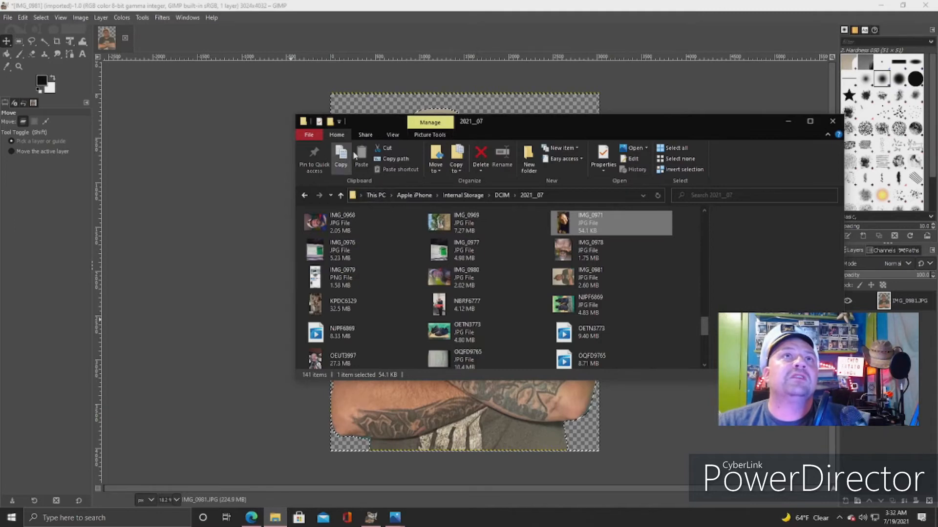
pyautogui.click(304, 196)
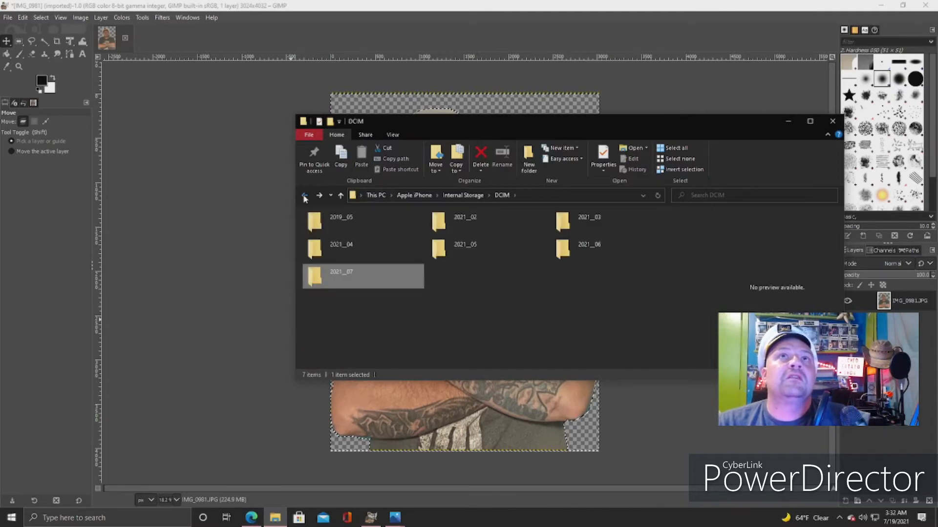
pyautogui.click(303, 196)
pyautogui.click(304, 196)
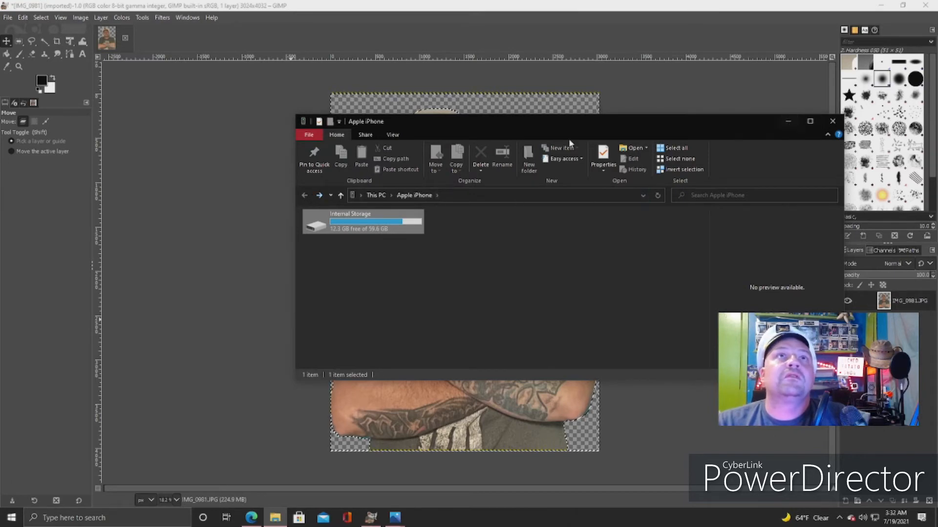
pyautogui.click(341, 196)
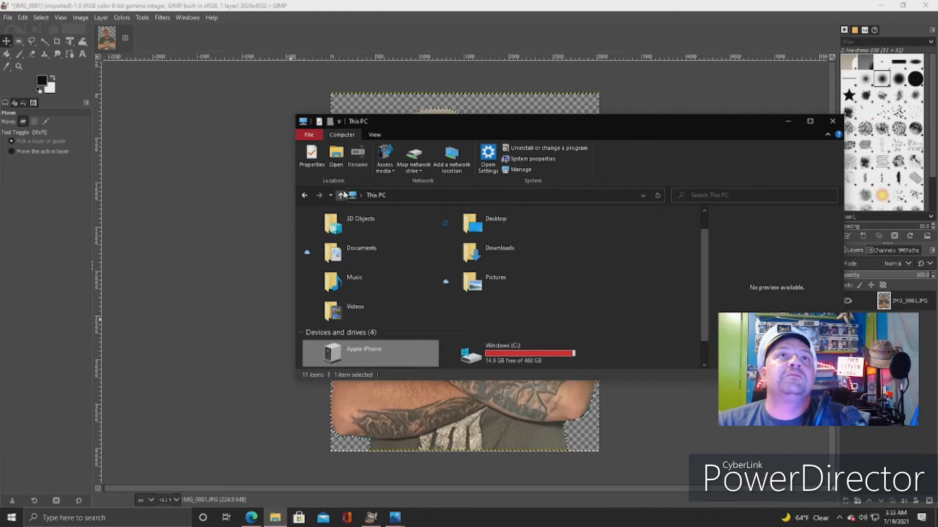
pyautogui.click(341, 195)
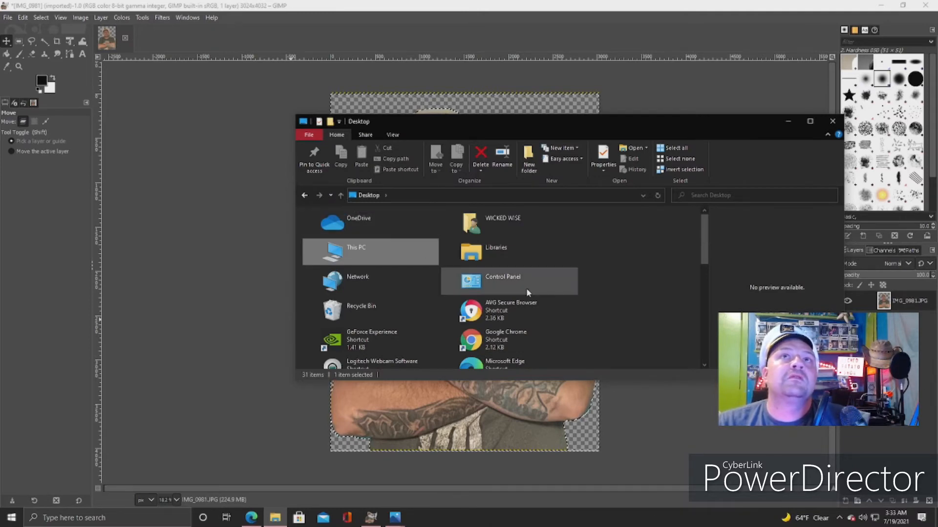
pyautogui.doubleClick(366, 252)
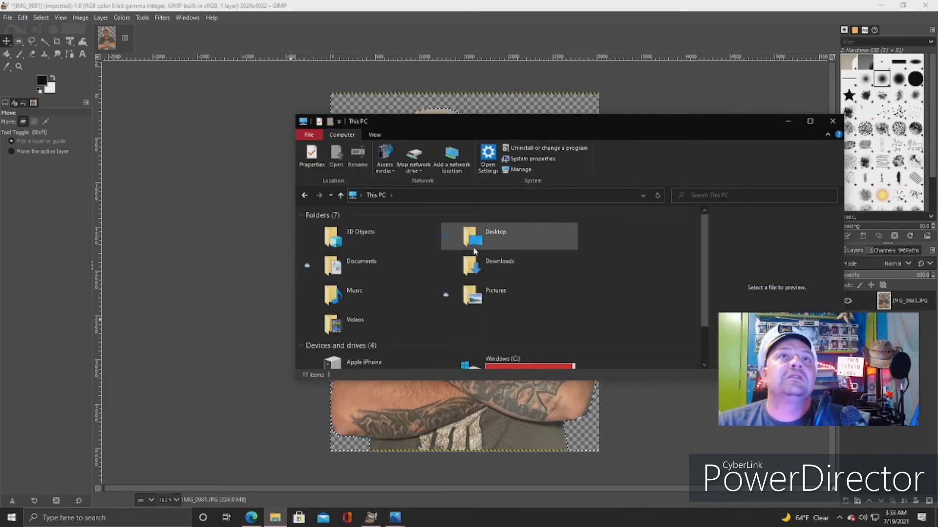
pyautogui.doubleClick(483, 268)
# Look through the Downloads folder for a background picture and preview Horror Wallpapers 5.jpg in Photos
pyautogui.scroll(-10, 440, 276)
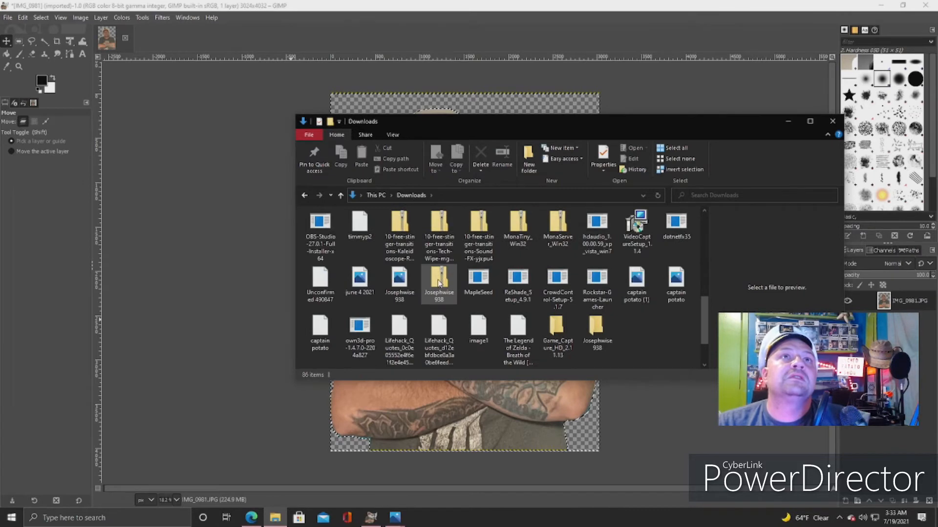
pyautogui.scroll(9, 446, 285)
pyautogui.scroll(-2, 459, 289)
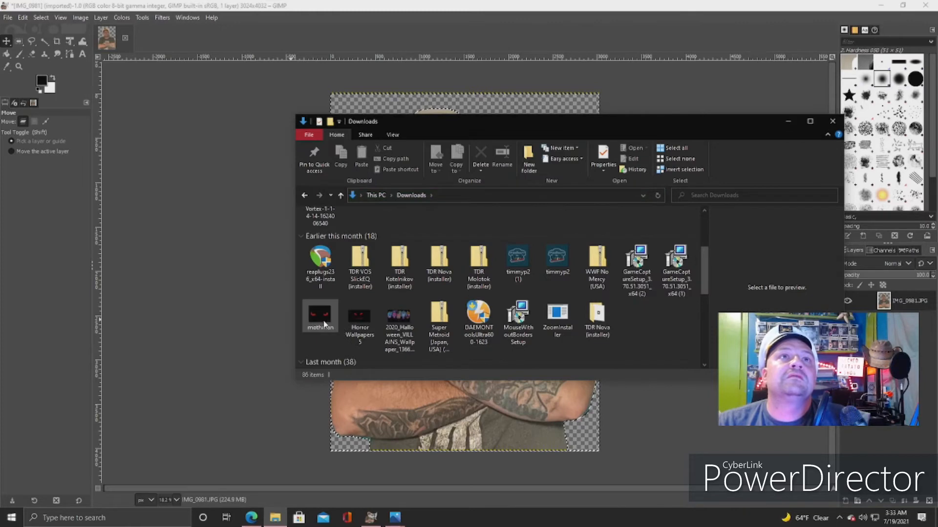
pyautogui.scroll(-4, 342, 323)
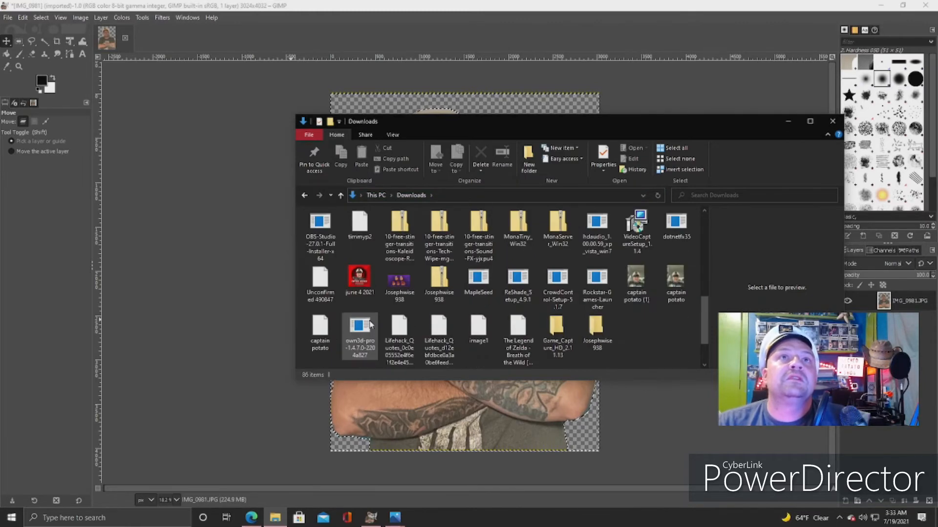
pyautogui.scroll(-6, 496, 292)
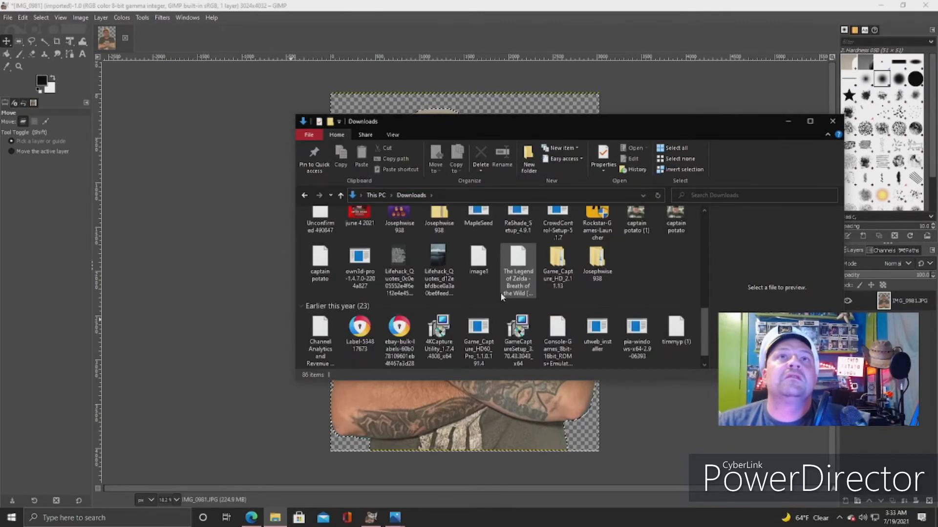
pyautogui.scroll(3, 554, 315)
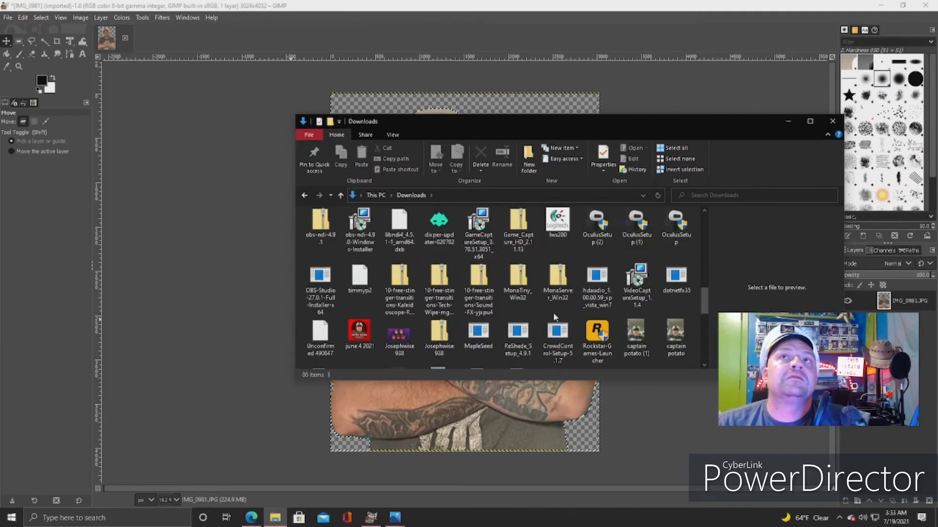
pyautogui.scroll(6, 553, 317)
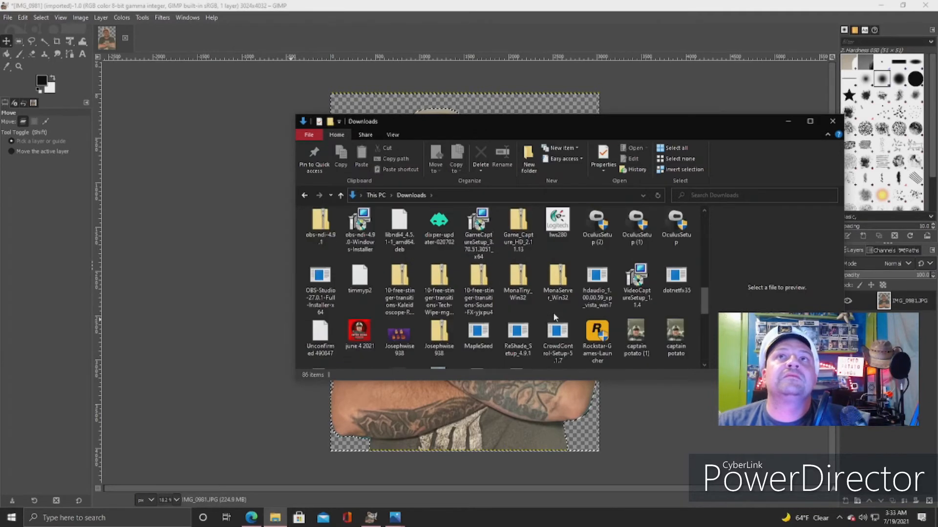
pyautogui.scroll(-5, 554, 318)
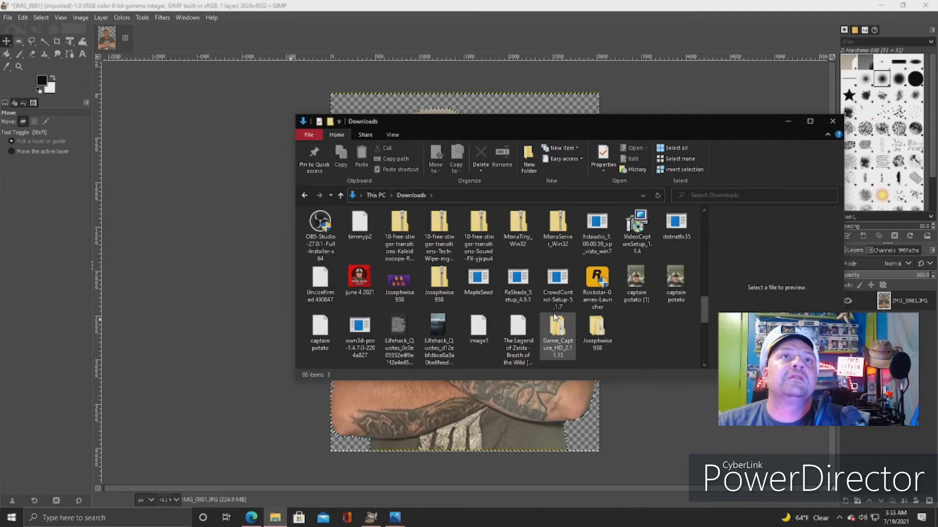
pyautogui.scroll(3, 553, 315)
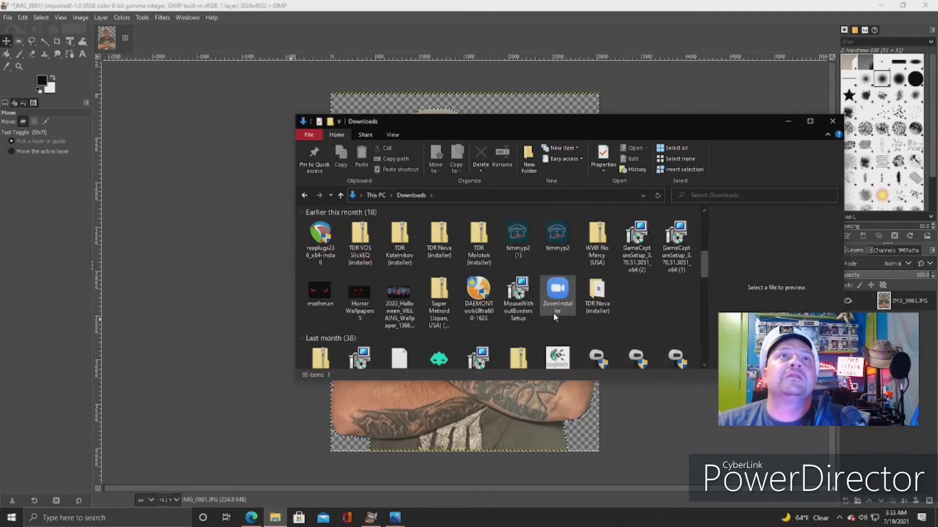
pyautogui.scroll(-6, 454, 313)
pyautogui.scroll(5, 369, 301)
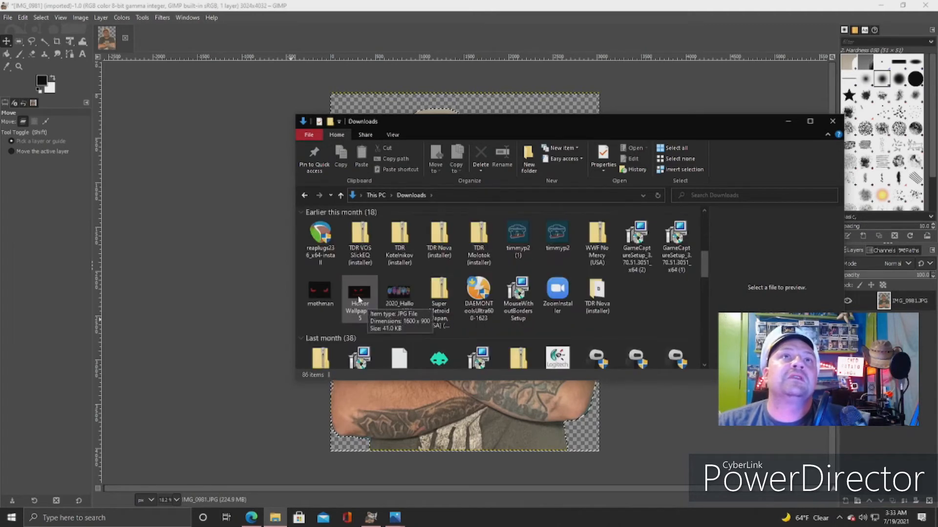
pyautogui.doubleClick(358, 293)
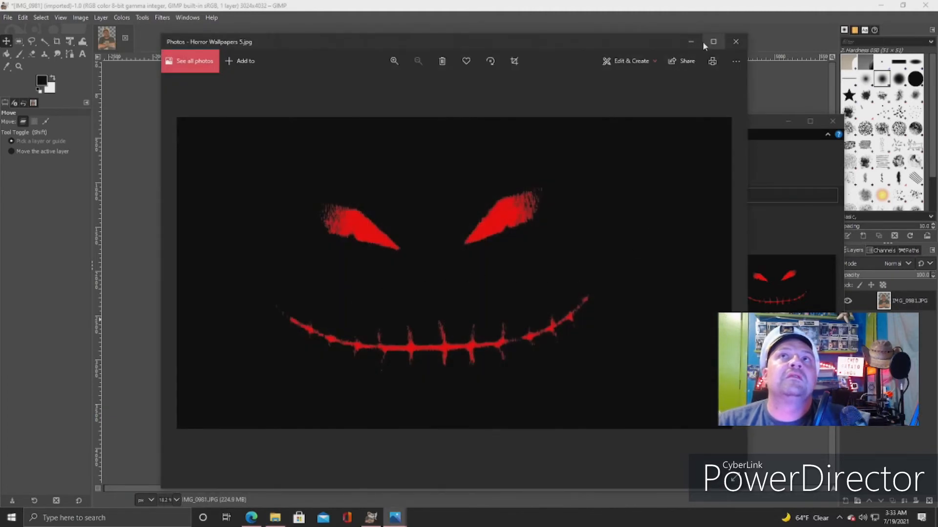
pyautogui.click(735, 42)
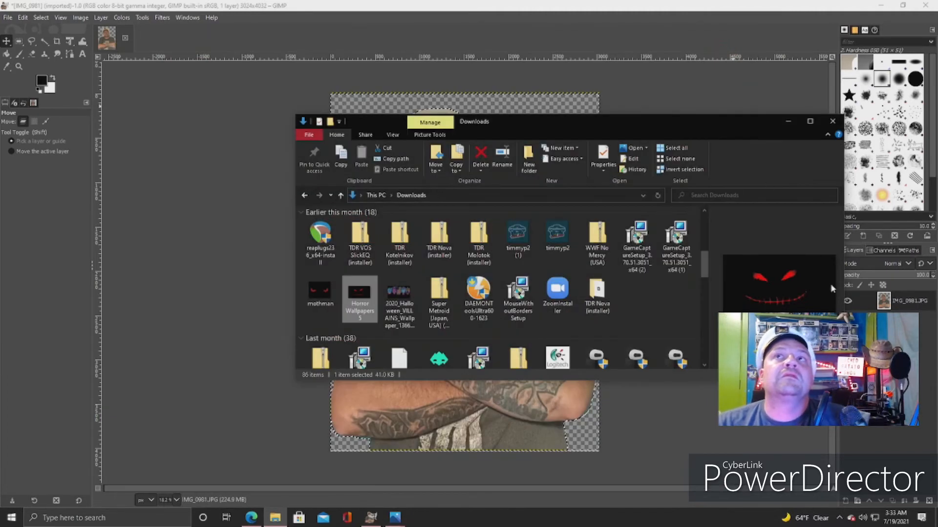
# Bring Horror Wallpapers 5.jpg into the GIMP image as a new layer and place it beneath the IMG_0981.JPG layer
pyautogui.moveTo(722, 122); pyautogui.dragTo(579, 292)
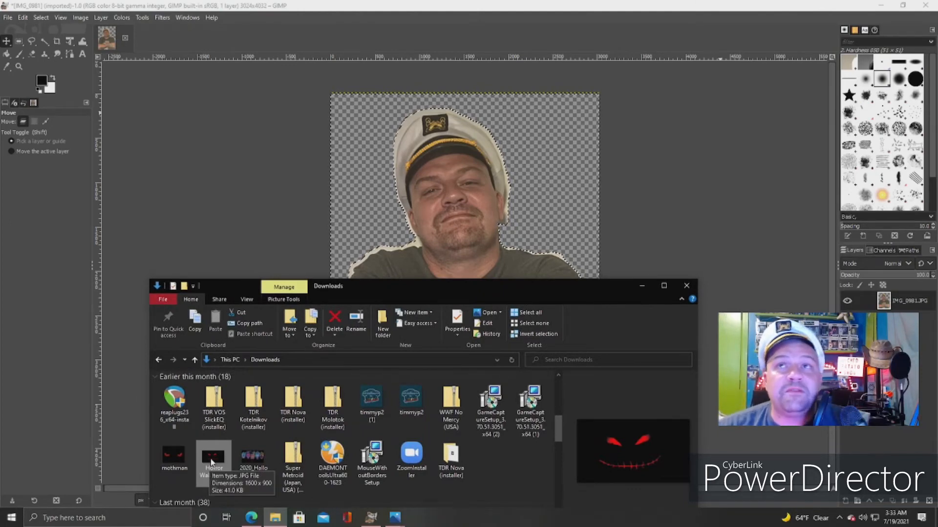
pyautogui.moveTo(213, 464); pyautogui.dragTo(362, 198)
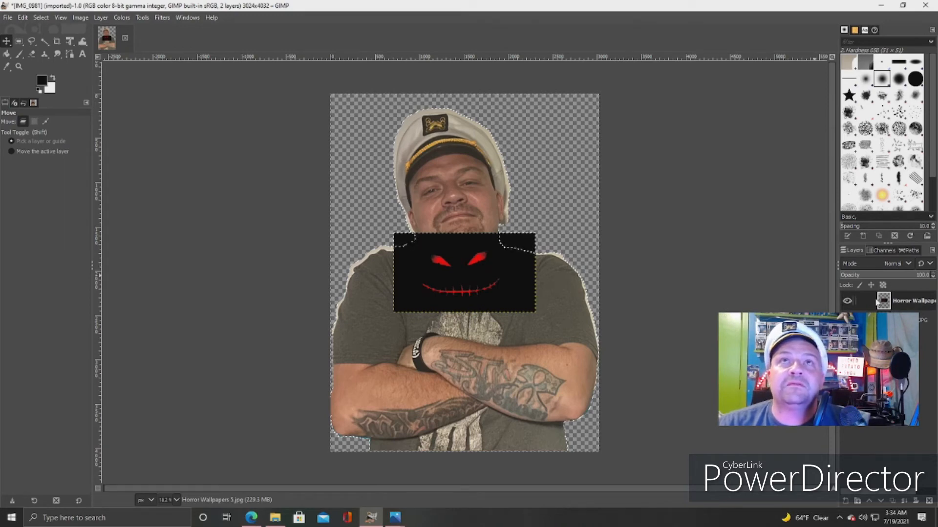
pyautogui.moveTo(488, 297); pyautogui.dragTo(478, 342)
pyautogui.moveTo(867, 309); pyautogui.dragTo(870, 341)
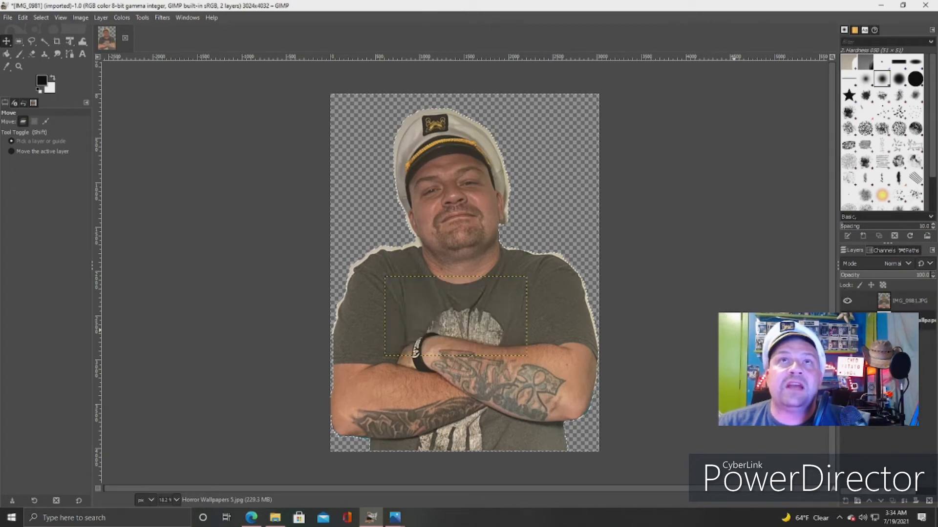
# Move the man's cut-out partly off the canvas's left edge and the wallpaper layer up to the head area
pyautogui.moveTo(519, 299); pyautogui.dragTo(296, 308)
pyautogui.moveTo(492, 324); pyautogui.dragTo(499, 195)
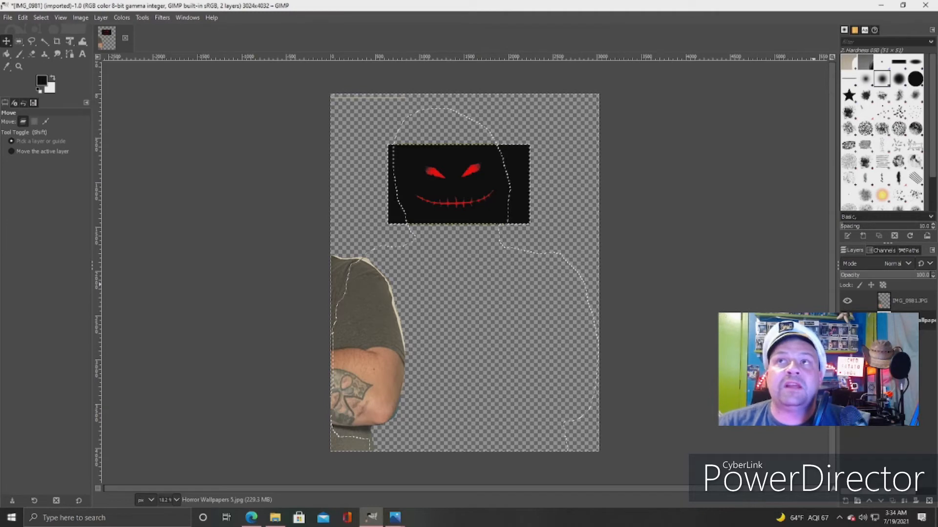
# Scale the Horror Wallpapers 5.jpg layer to 2000 px wide, keeping its proportions
pyautogui.rightClick(878, 321)
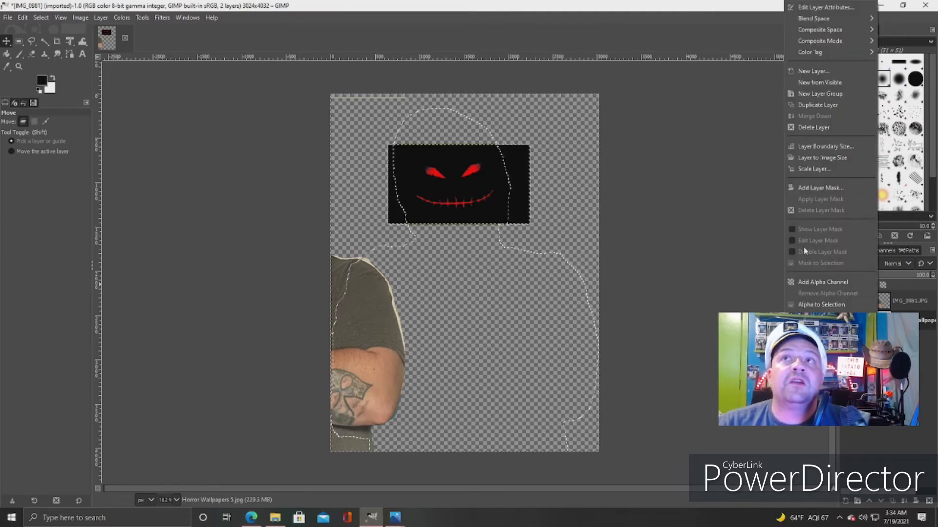
pyautogui.click(812, 167)
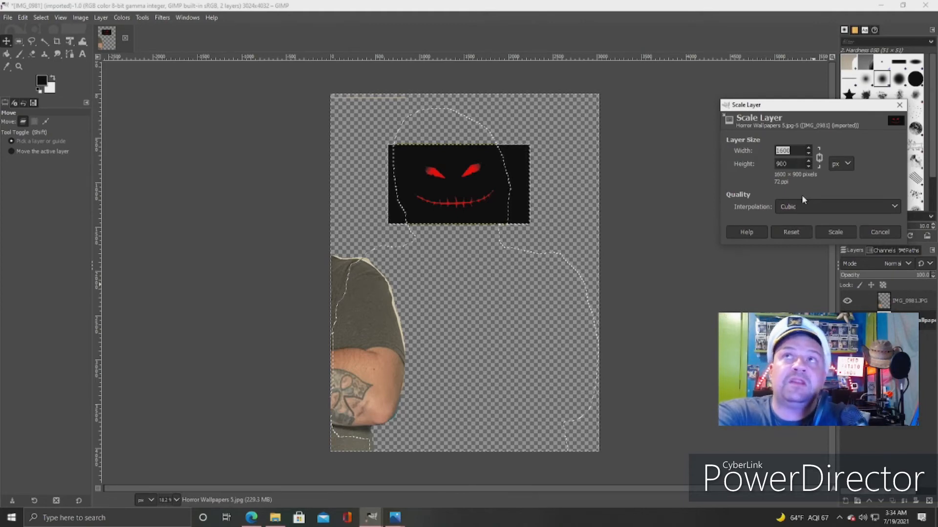
pyautogui.write('2000')
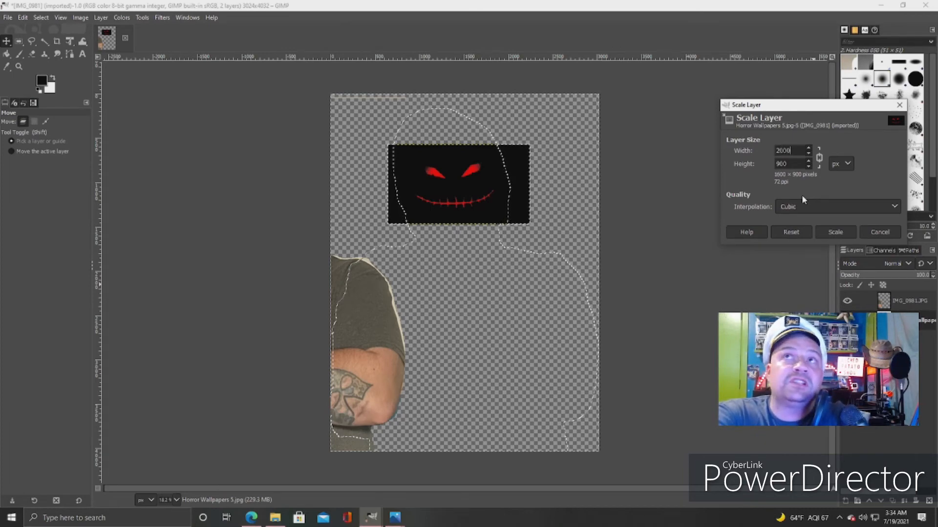
pyautogui.press('Tab')
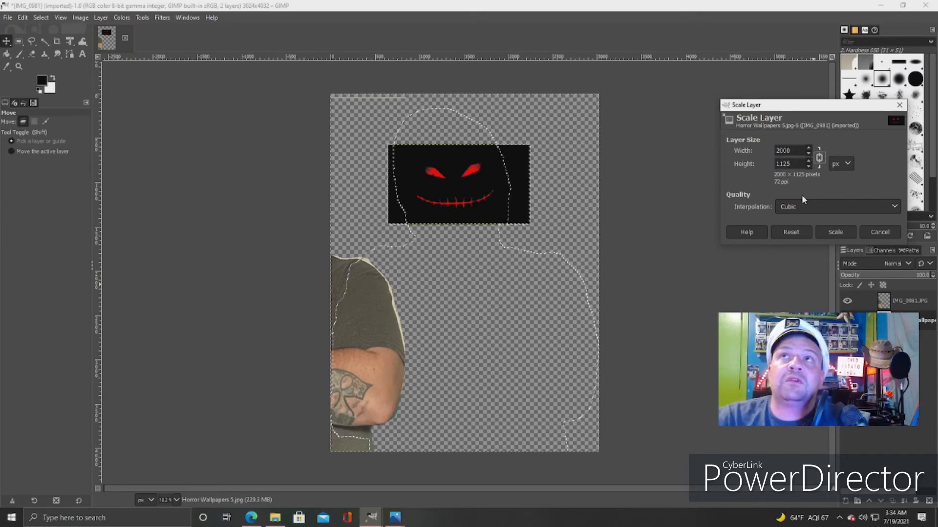
pyautogui.click(841, 232)
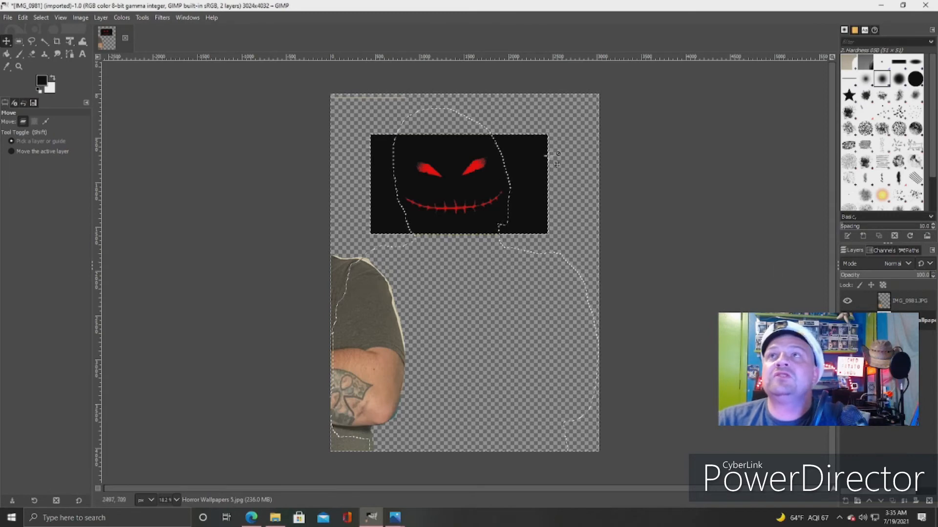
# Scale the wallpaper layer to 7500 px wide and 7000 px high with the proportions unlinked
pyautogui.rightClick(863, 300)
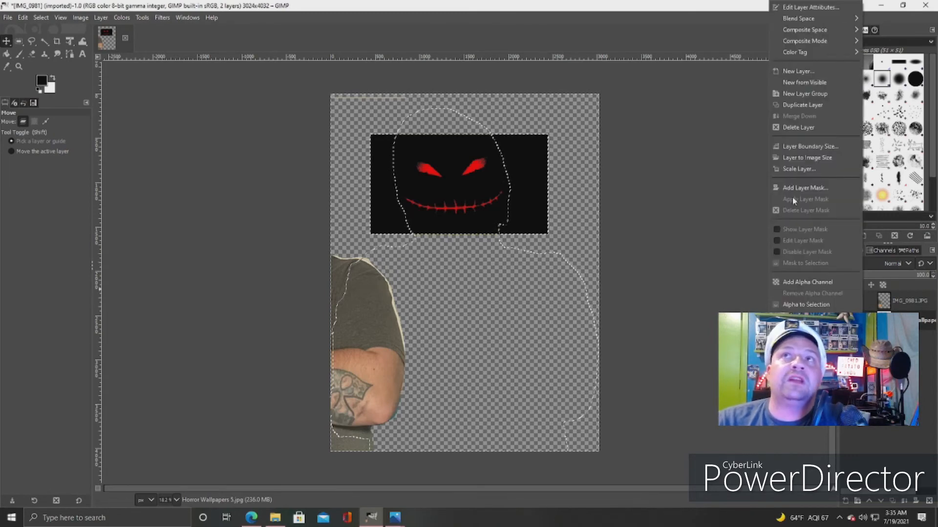
pyautogui.click(799, 169)
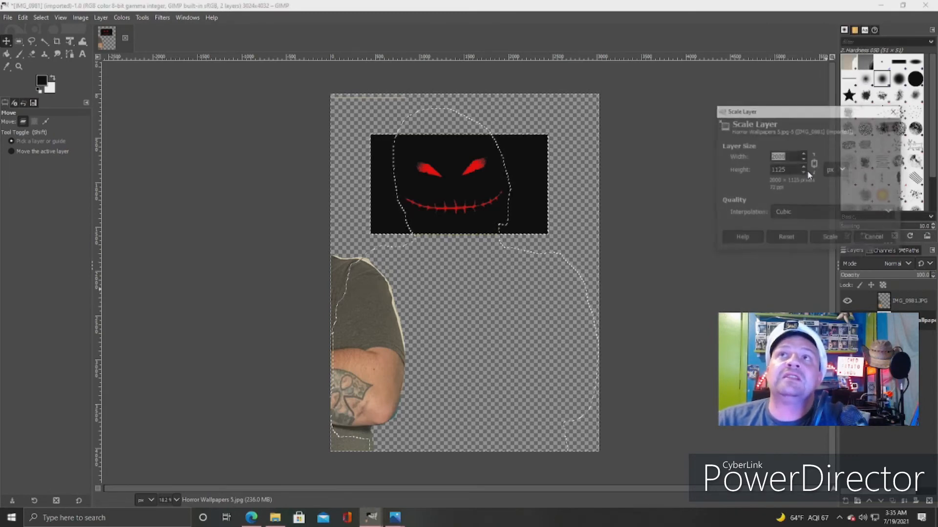
pyautogui.click(794, 157)
pyautogui.press('BackSpace')
pyautogui.press('BackSpace')
pyautogui.press('BackSpace')
pyautogui.press('BackSpace')
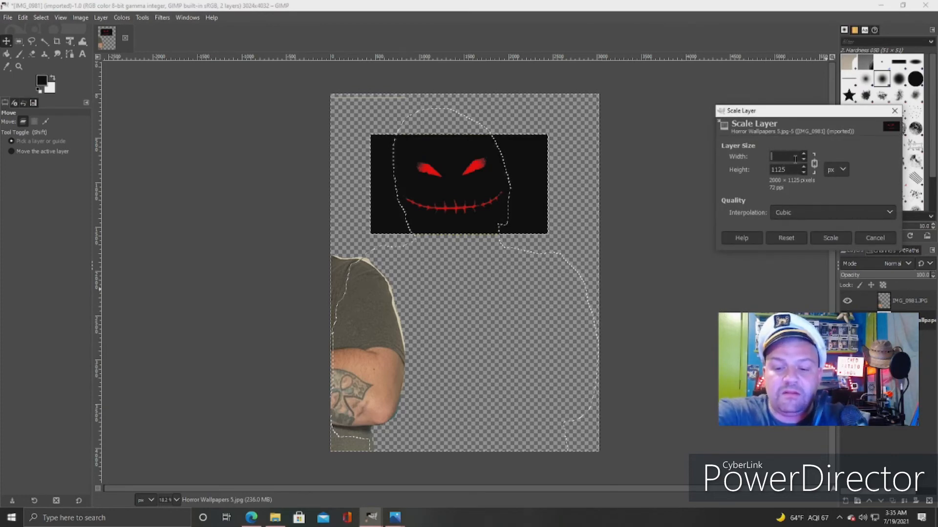
pyautogui.write('7500')
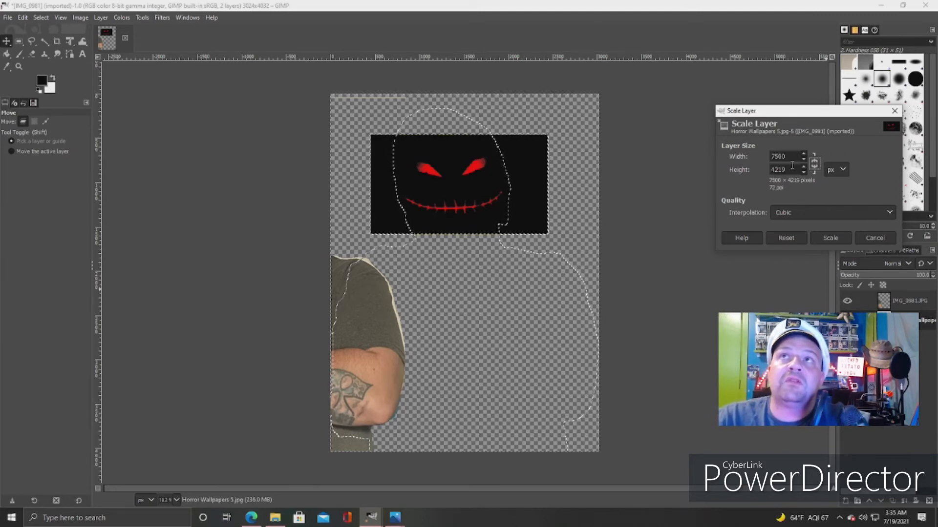
pyautogui.press('BackSpace')
pyautogui.press('BackSpace')
pyautogui.write('7')
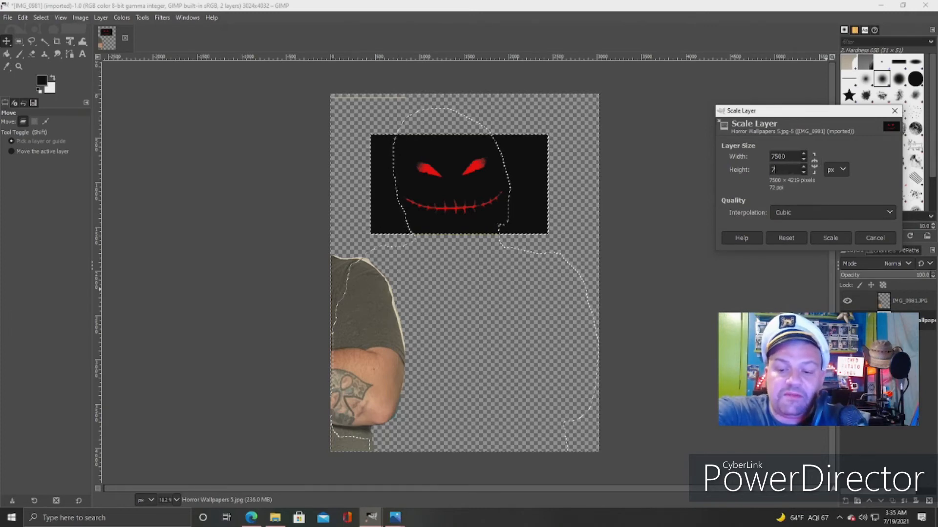
pyautogui.write('000')
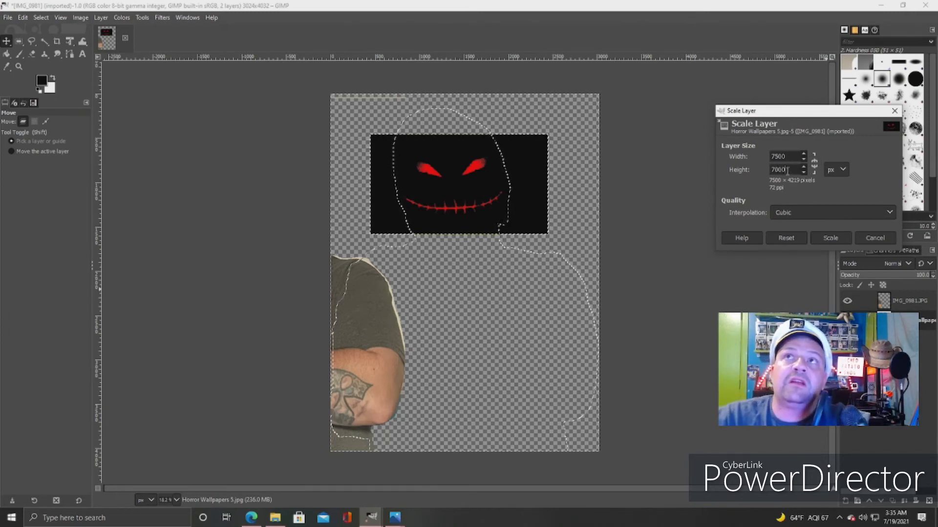
pyautogui.click(831, 234)
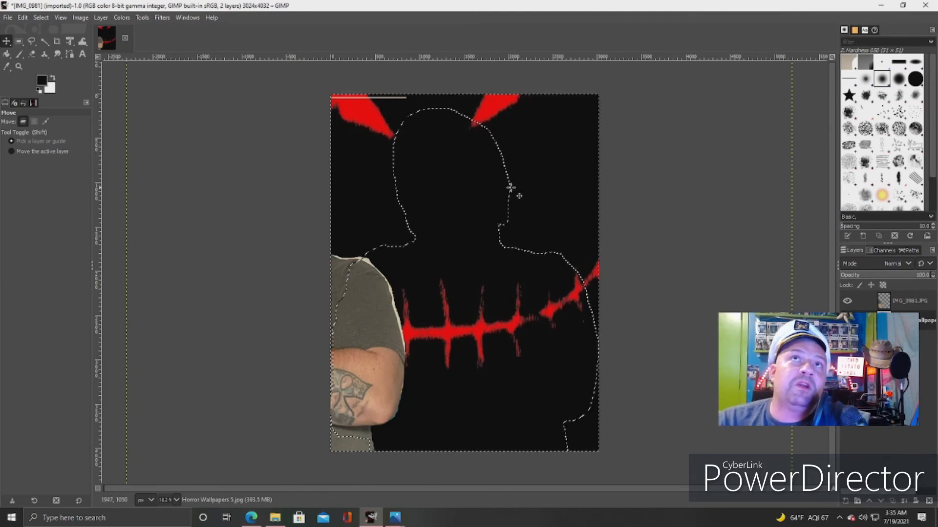
# Scale the wallpaper layer down to 5000 × 4667 px with the proportions linked
pyautogui.rightClick(869, 301)
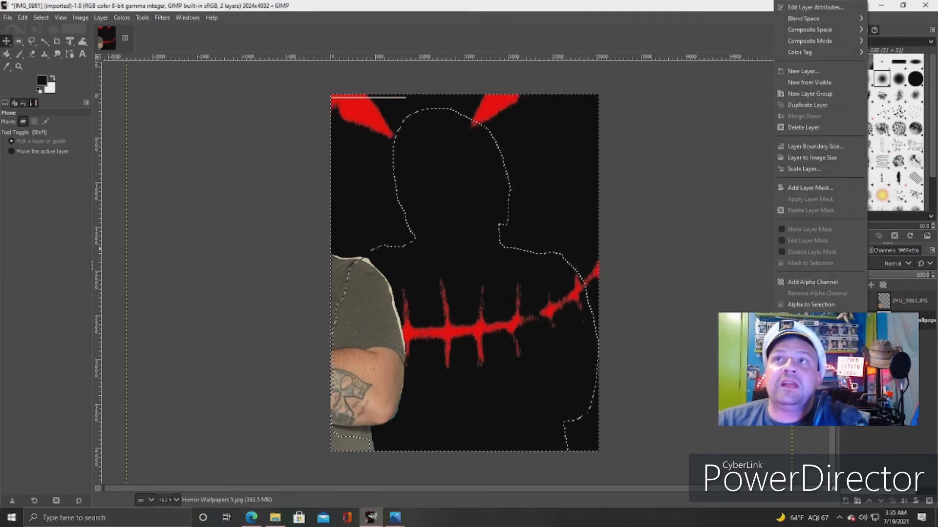
pyautogui.click(802, 167)
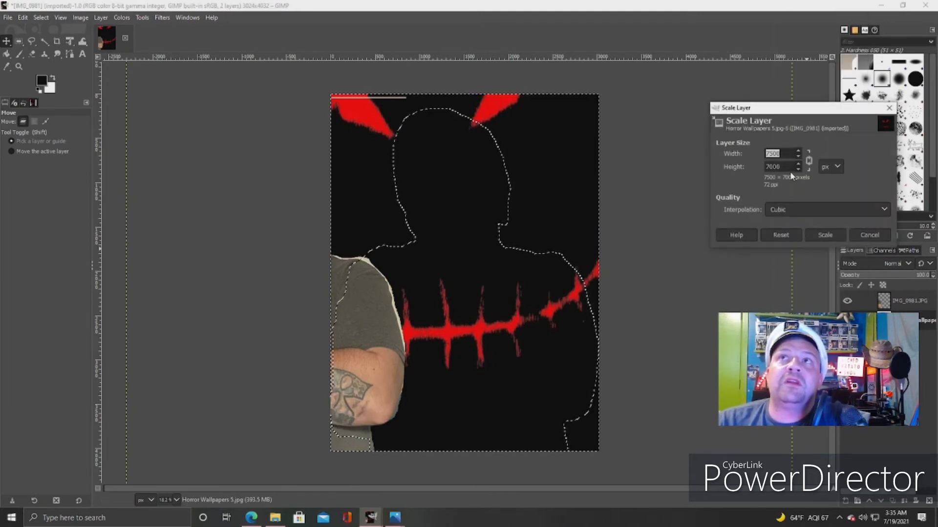
pyautogui.press('BackSpace')
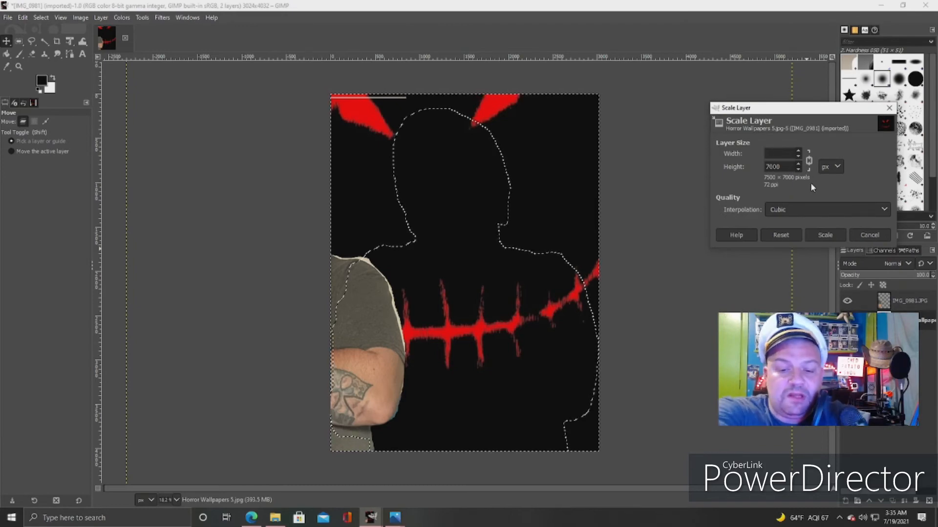
pyautogui.write('500')
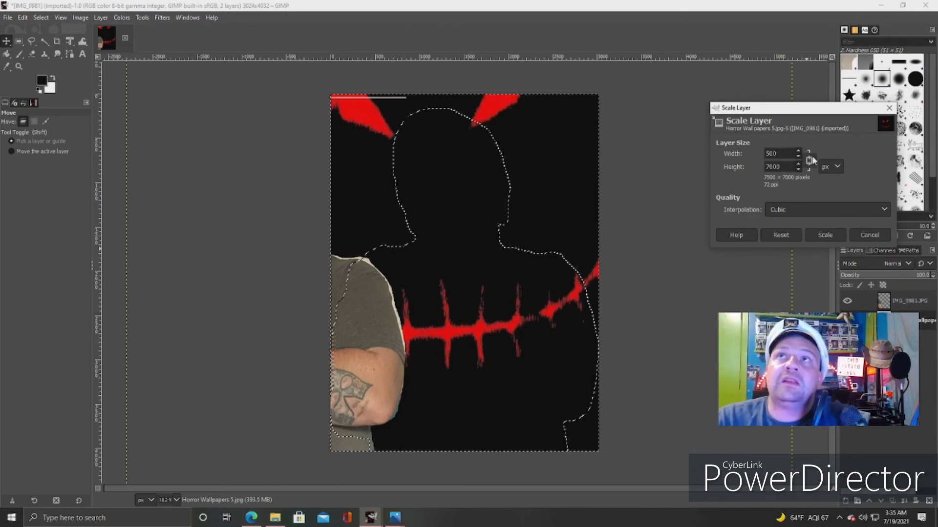
pyautogui.write('0')
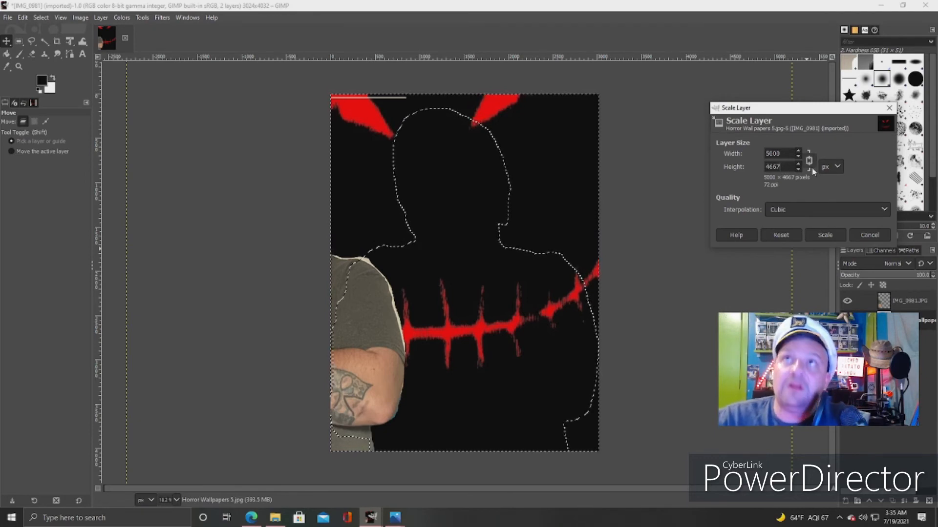
pyautogui.click(825, 235)
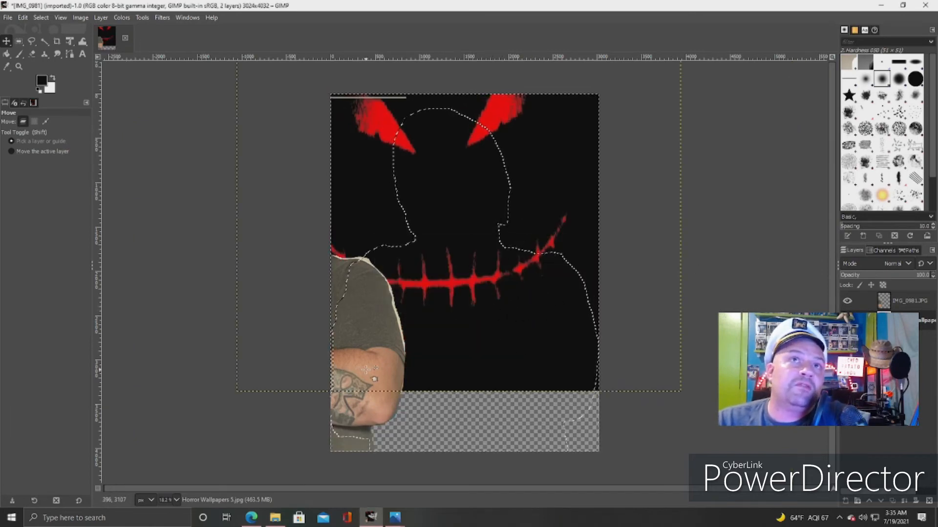
# Move the wallpaper layer down until it covers the whole canvas, and move the man's cut-out back to the middle
pyautogui.moveTo(546, 348); pyautogui.dragTo(556, 408)
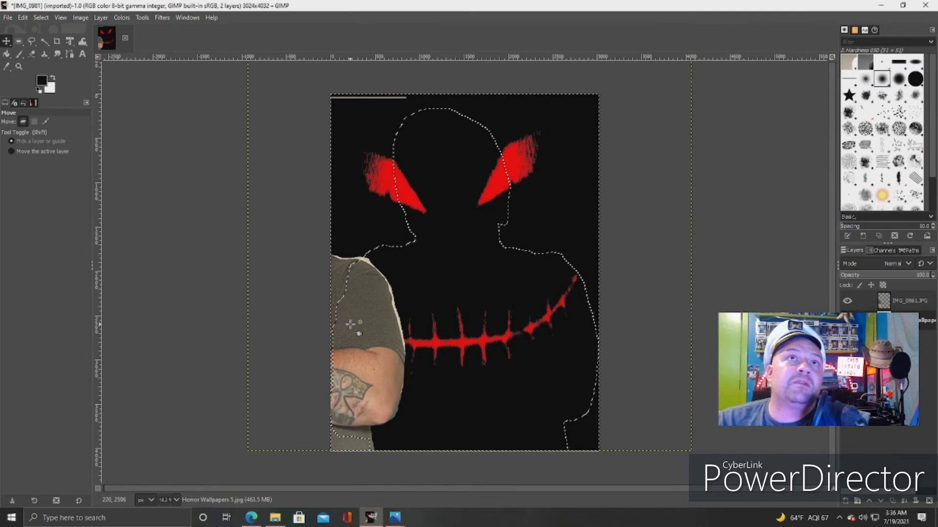
pyautogui.moveTo(350, 324); pyautogui.dragTo(543, 320)
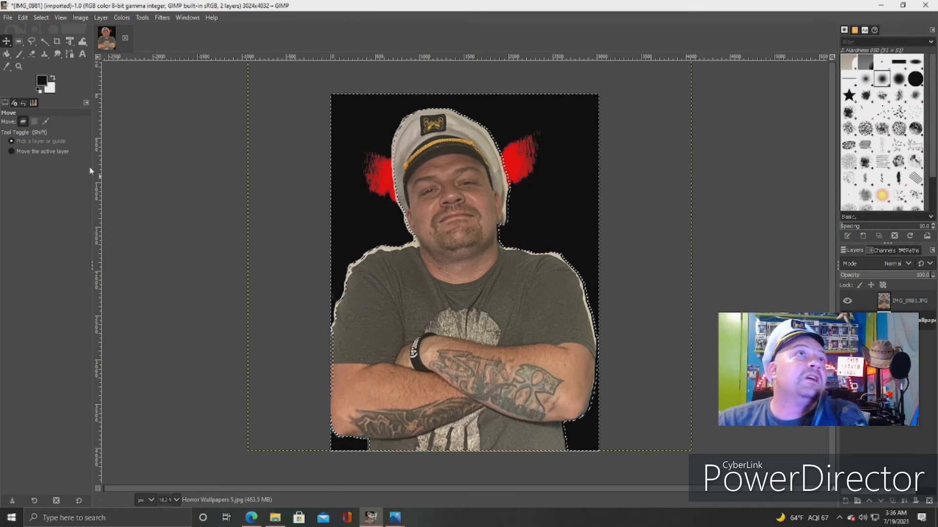
# Select the Text tool and save the project to the Desktop as aaaa.xcf
pyautogui.click(81, 57)
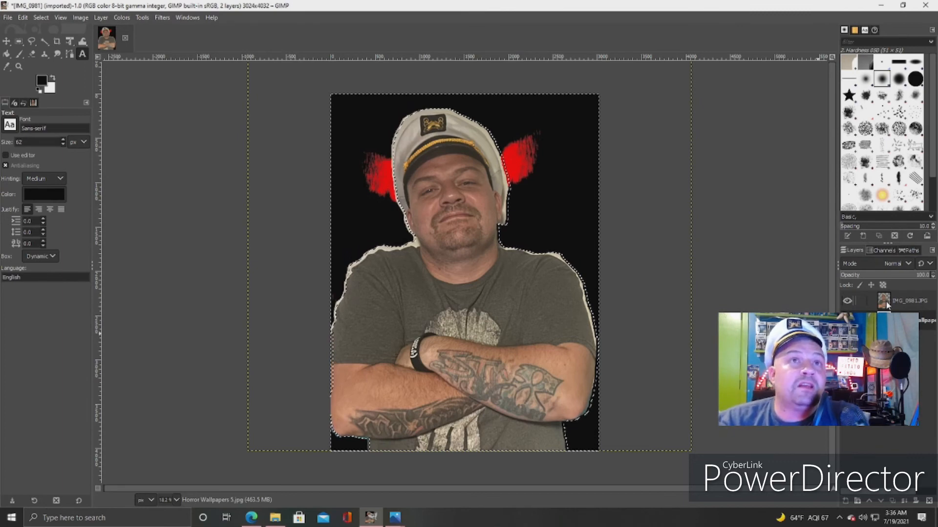
pyautogui.click(8, 18)
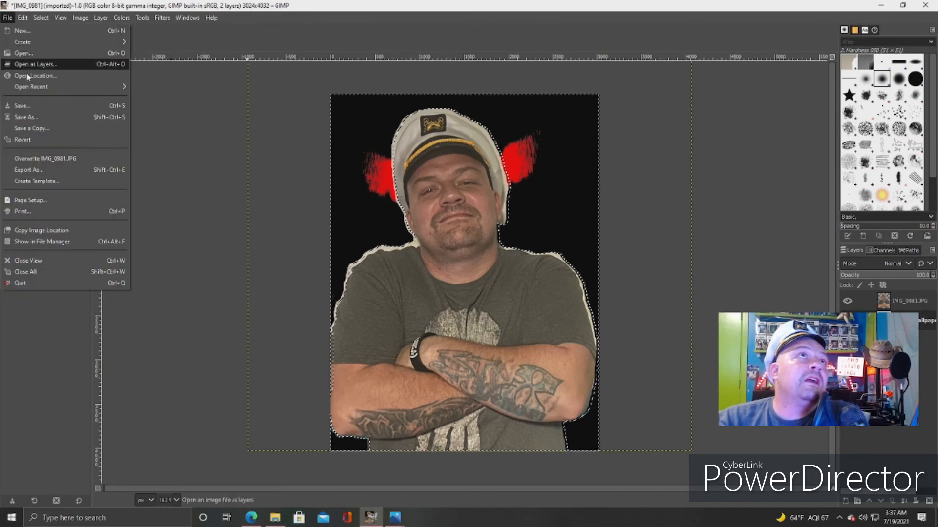
pyautogui.click(37, 105)
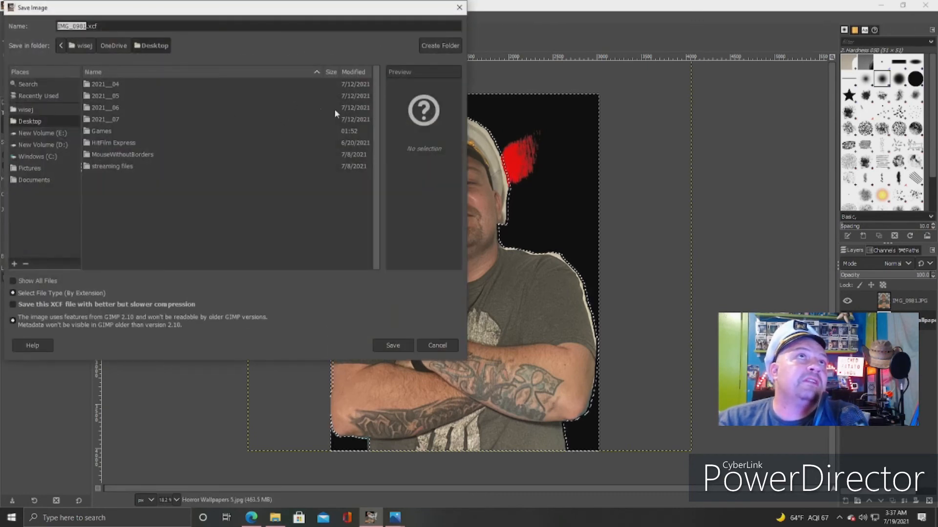
pyautogui.press('BackSpace')
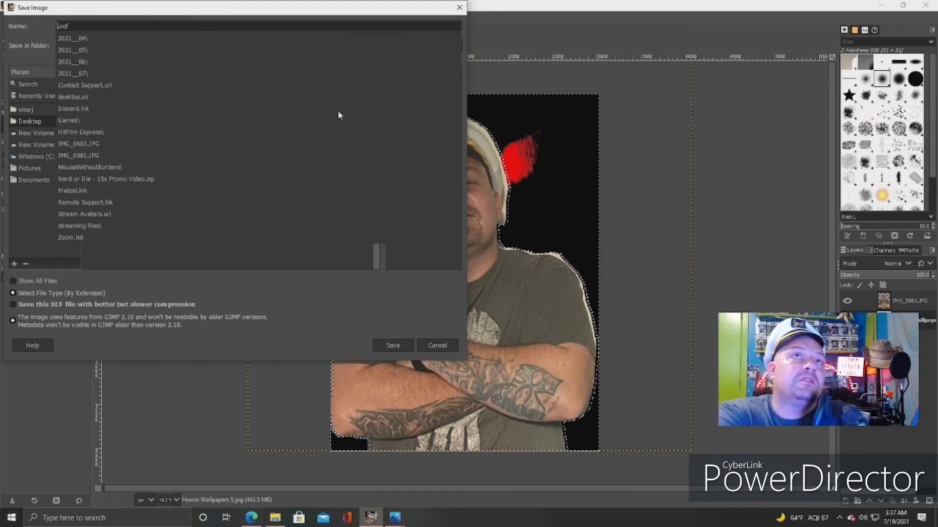
pyautogui.write('aaaa')
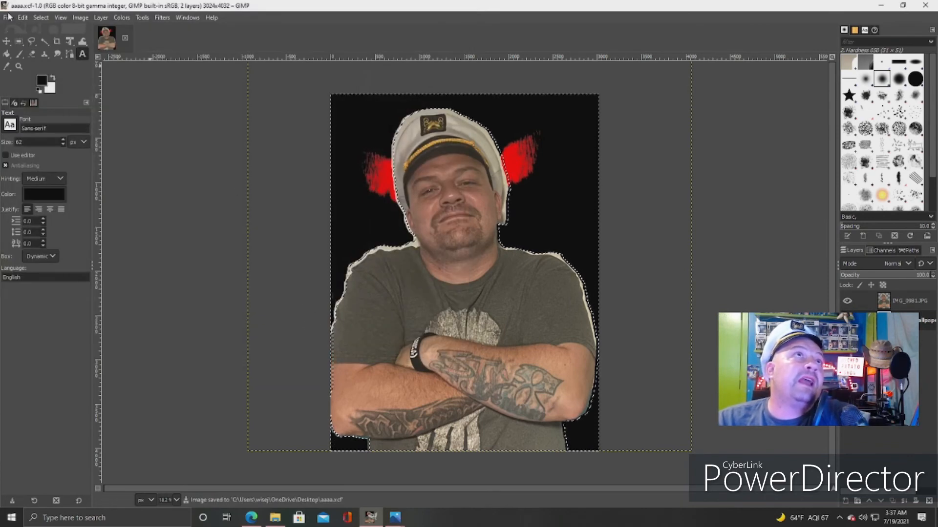
# Export the image to the Desktop as aaa.png with the existing PNG options
pyautogui.click(8, 17)
pyautogui.moveTo(22, 17)
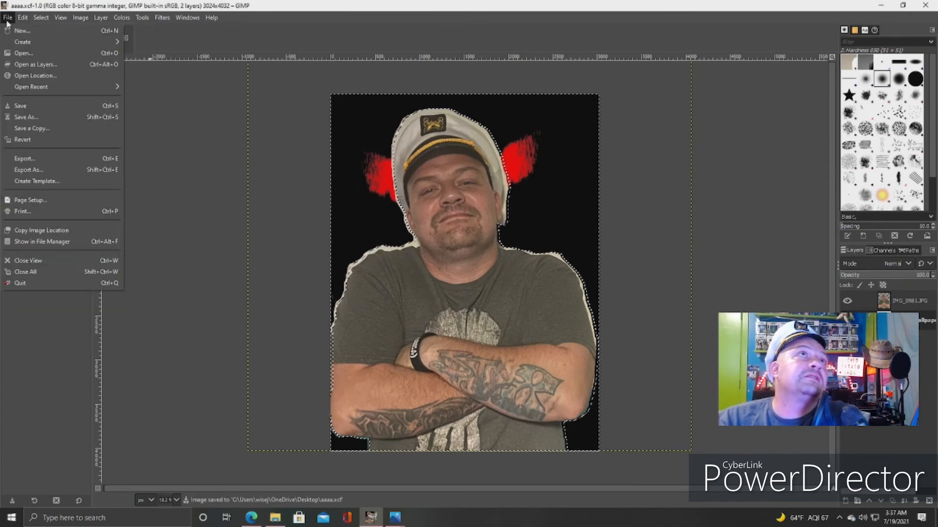
pyautogui.click(43, 161)
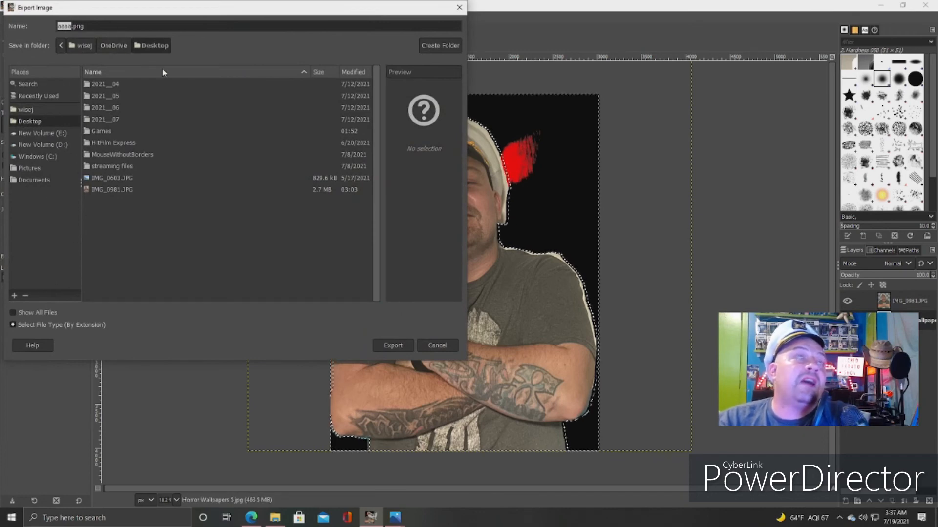
pyautogui.press('BackSpace')
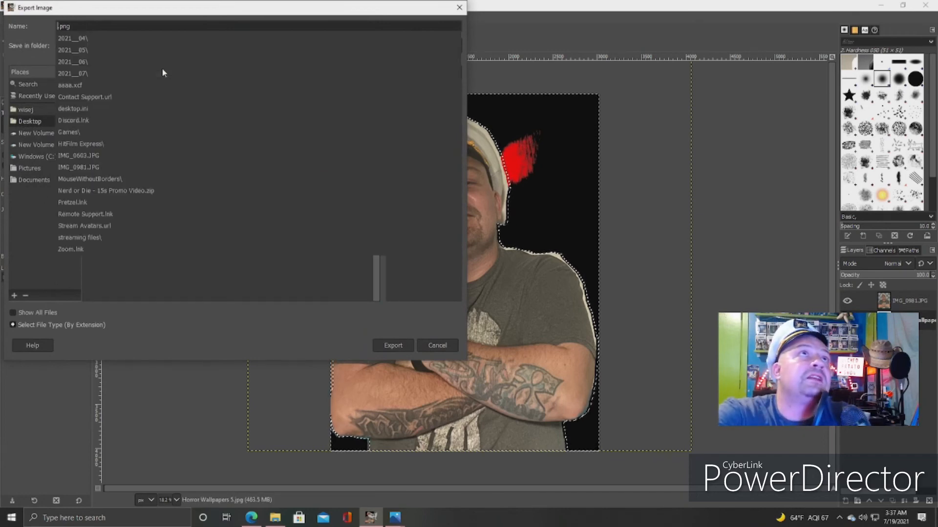
pyautogui.write('aaa')
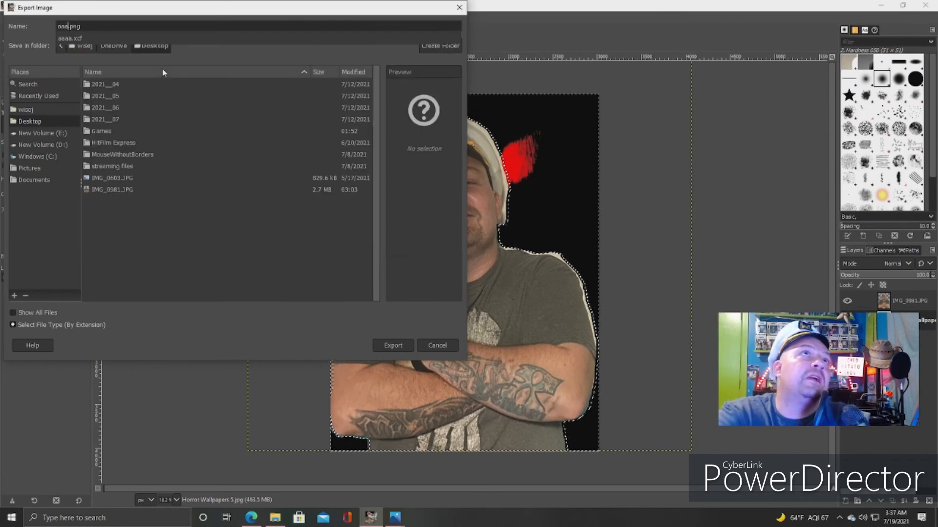
pyautogui.click(396, 349)
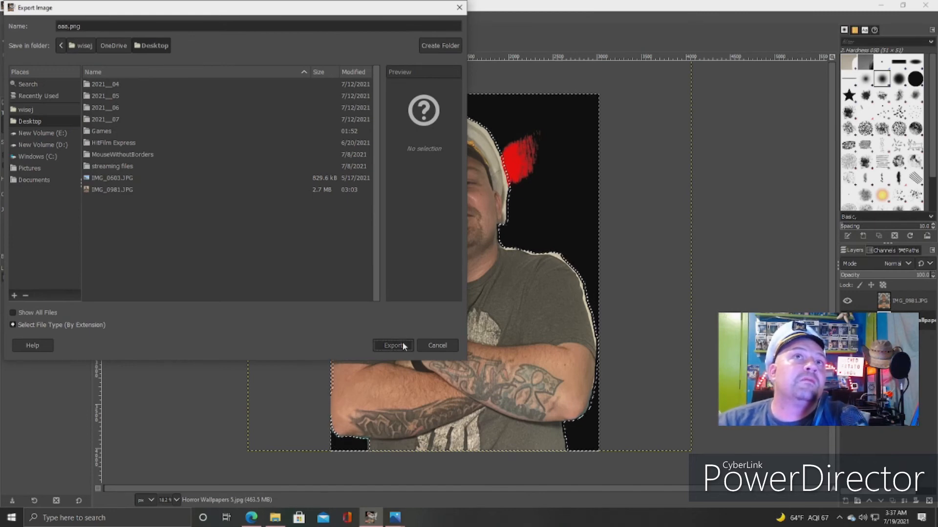
pyautogui.click(403, 345)
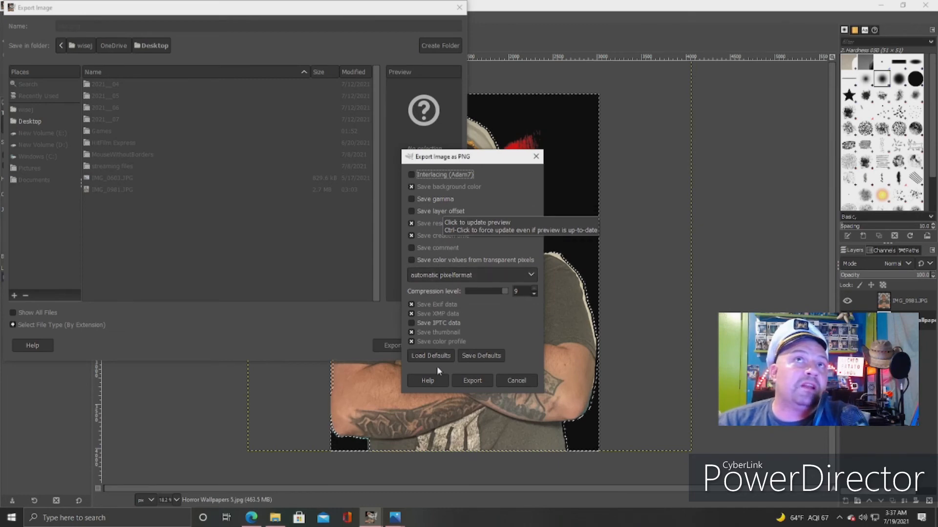
pyautogui.click(472, 381)
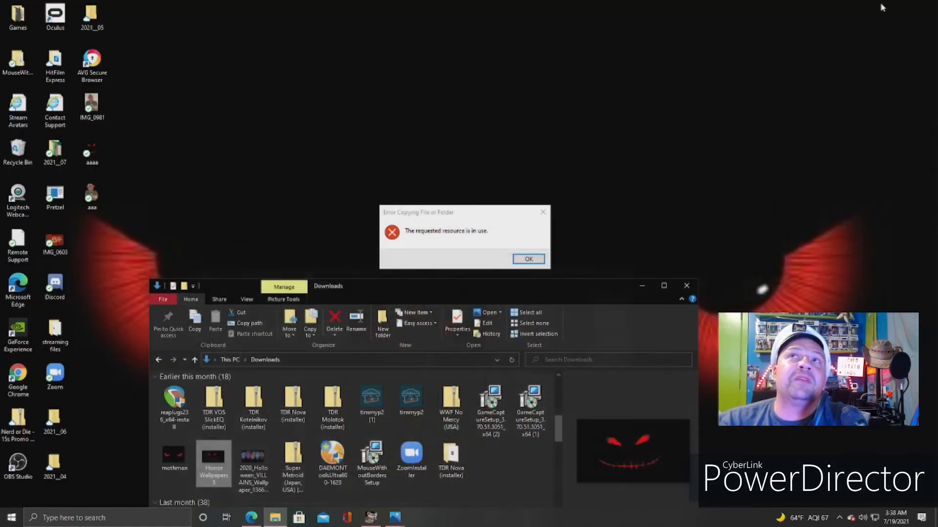
# Switch to Microsoft Edge and open the Google home page in a new tab
pyautogui.click(251, 517)
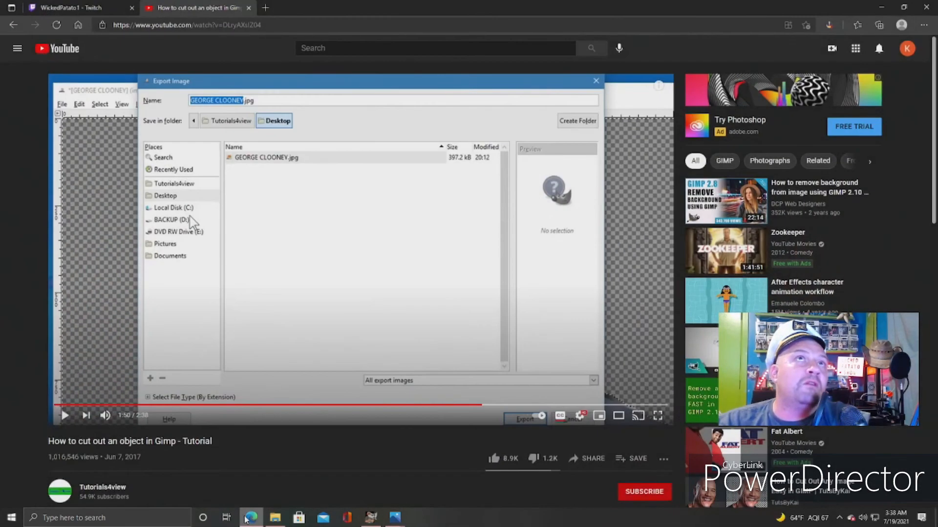
pyautogui.click(264, 7)
pyautogui.click(220, 292)
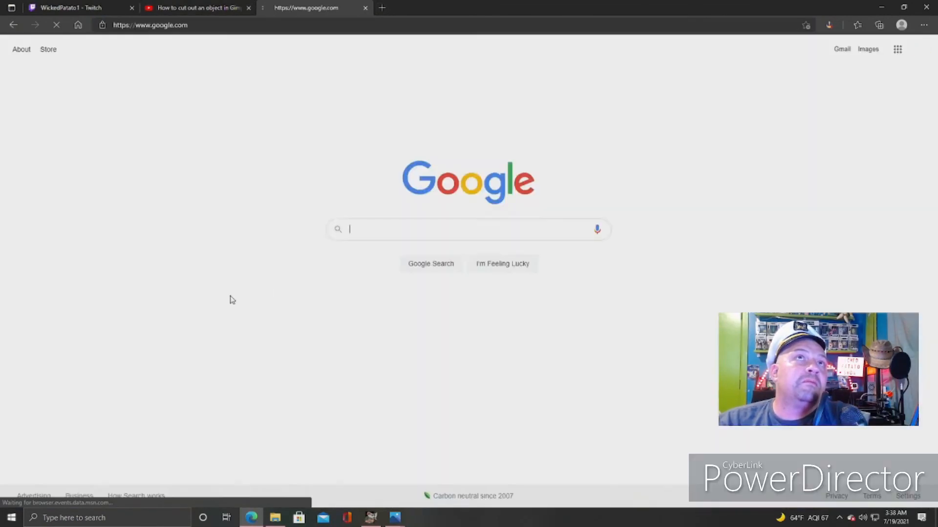
# Search Google for "resize emotes for twitch" and open the Twitch Emote Resizer site
pyautogui.click(391, 237)
pyautogui.click(424, 266)
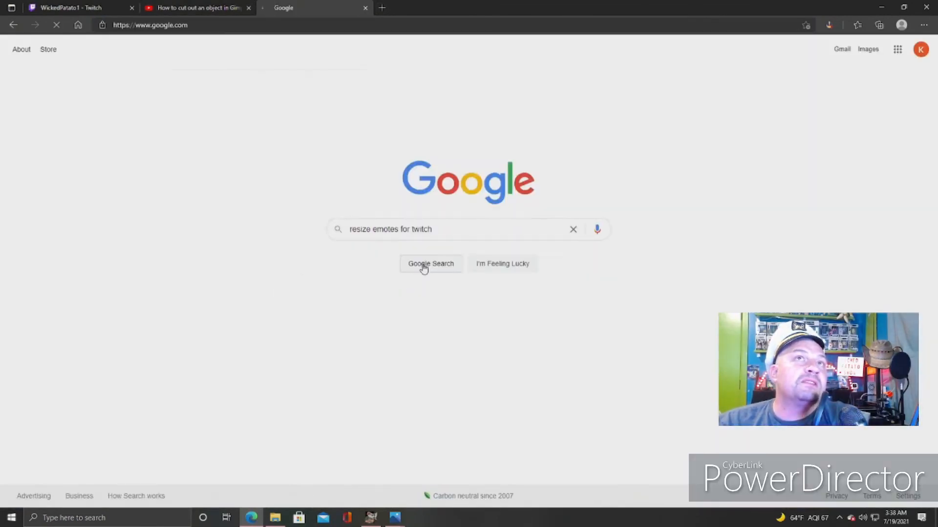
pyautogui.click(149, 144)
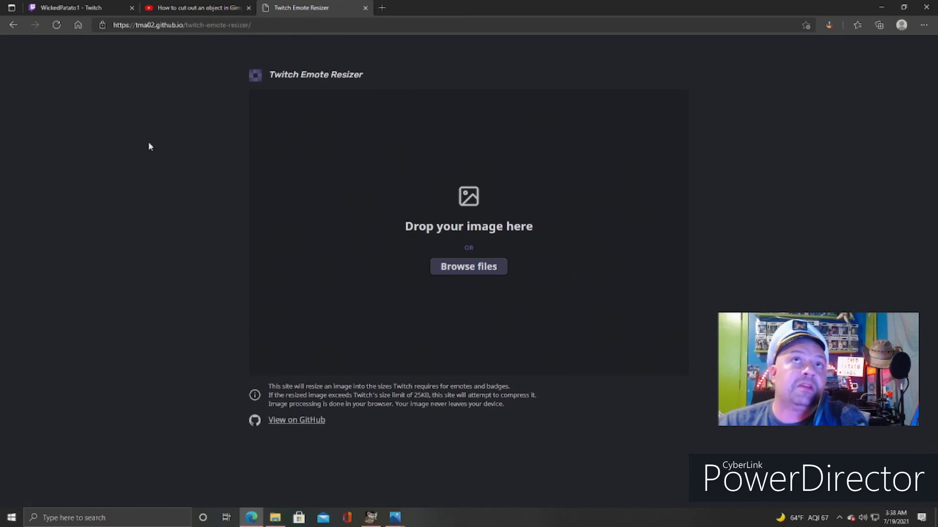
# Load the exported aaa image into the Twitch Emote Resizer by searching This PC for "aaa"
pyautogui.click(469, 267)
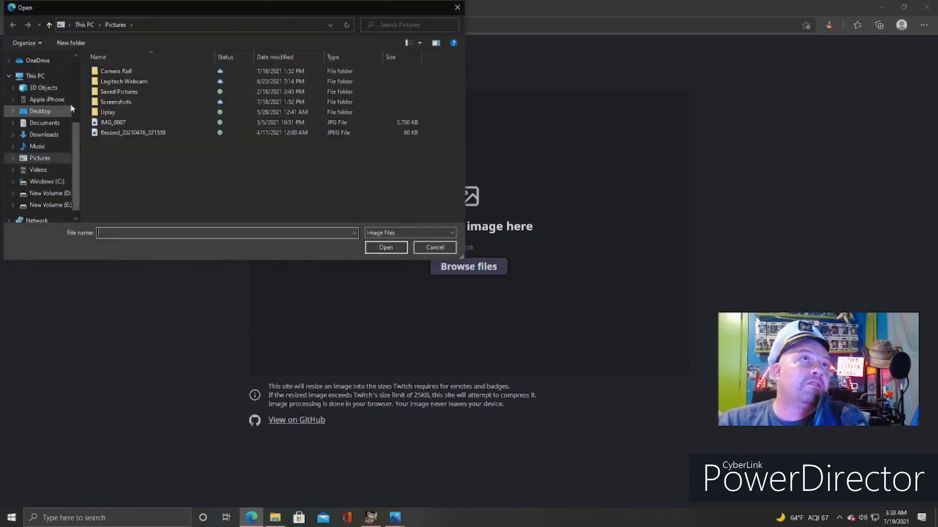
pyautogui.click(29, 77)
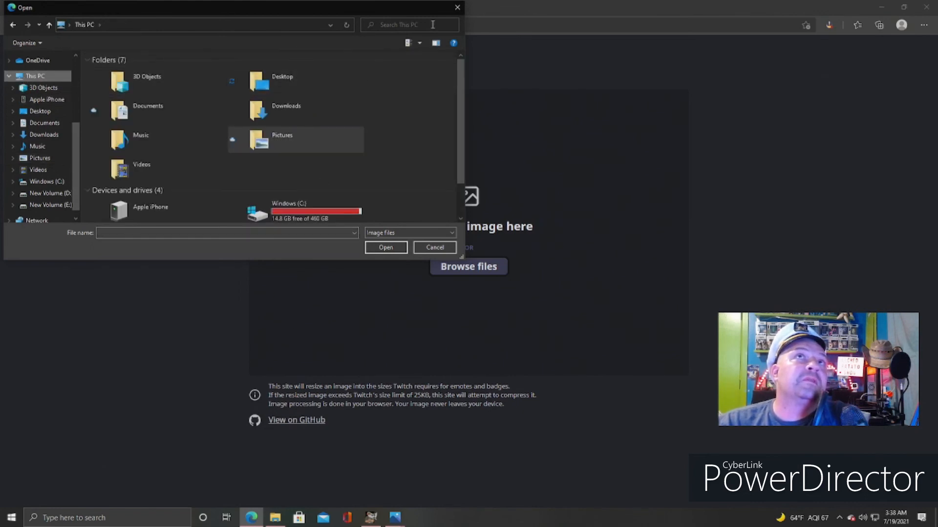
pyautogui.click(432, 26)
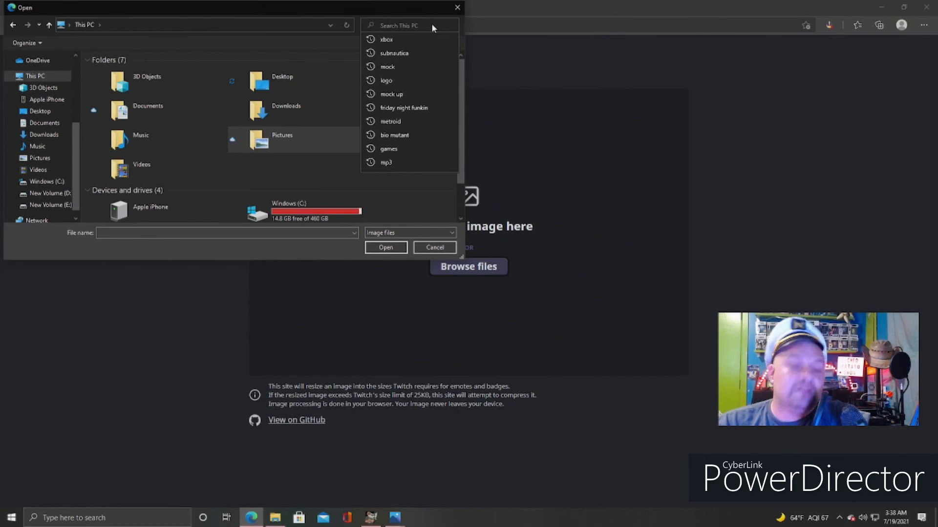
pyautogui.write('aaa')
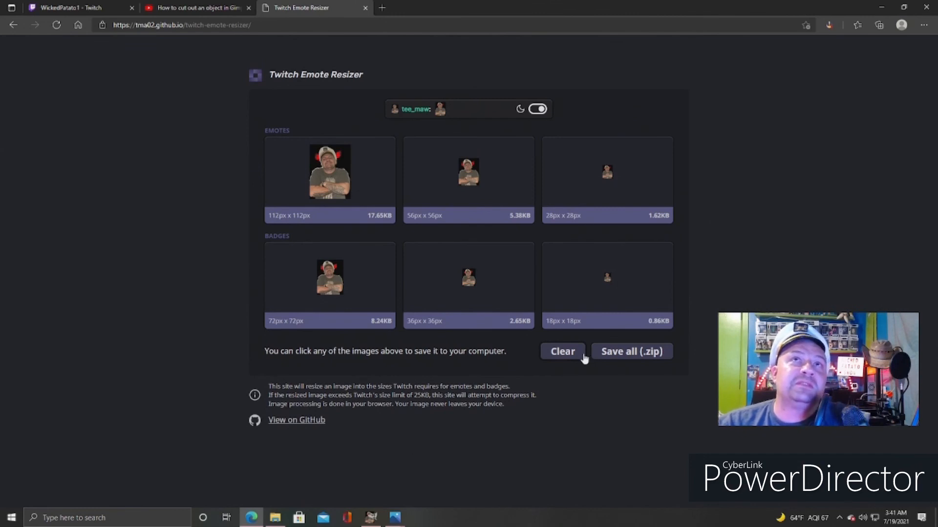
# Save all resized emotes and badges as a zip, open aaa.zip and extract it to the aaa folder in Downloads
pyautogui.click(641, 358)
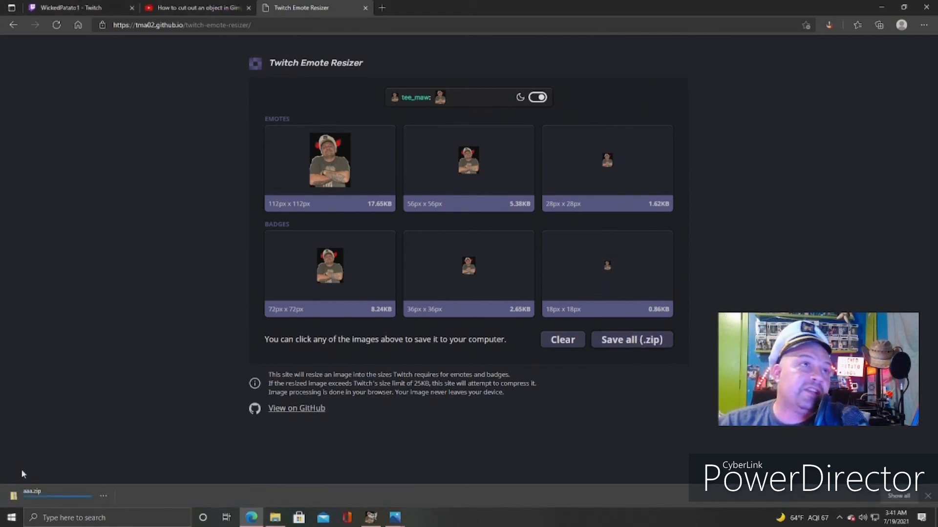
pyautogui.click(36, 499)
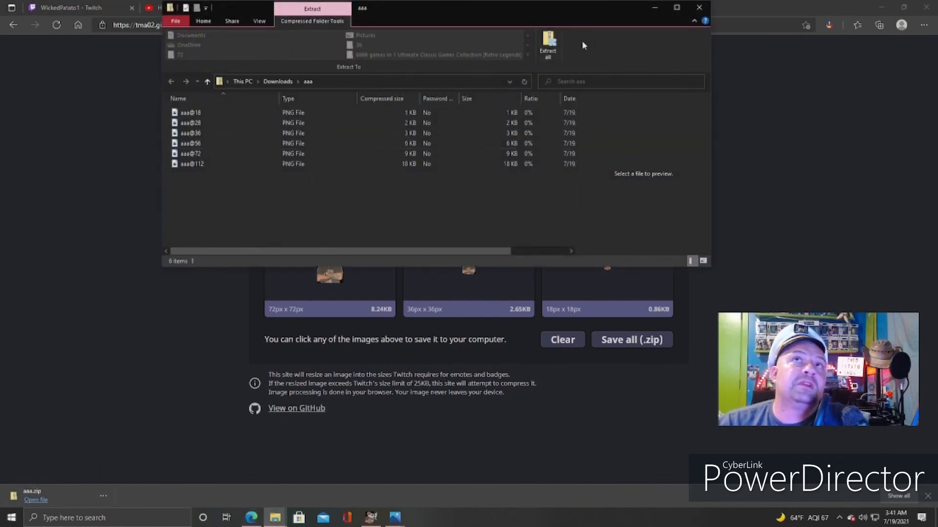
pyautogui.click(556, 54)
pyautogui.click(555, 352)
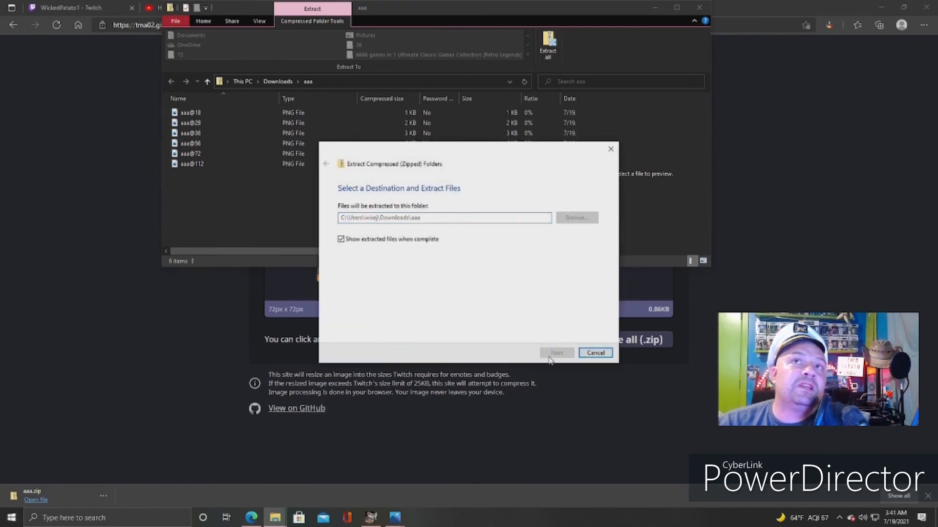